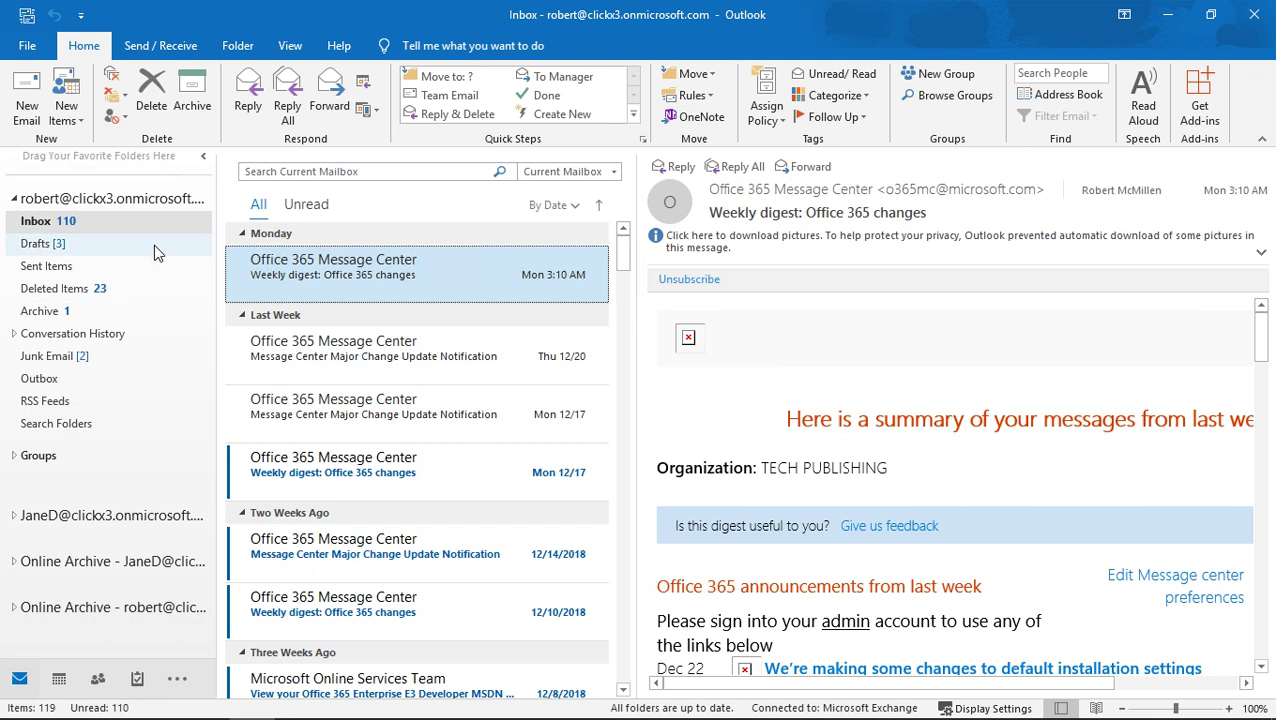
Turn on sending automatic replies for the mailbox and restrict them to a time range.
left_click(28, 47)
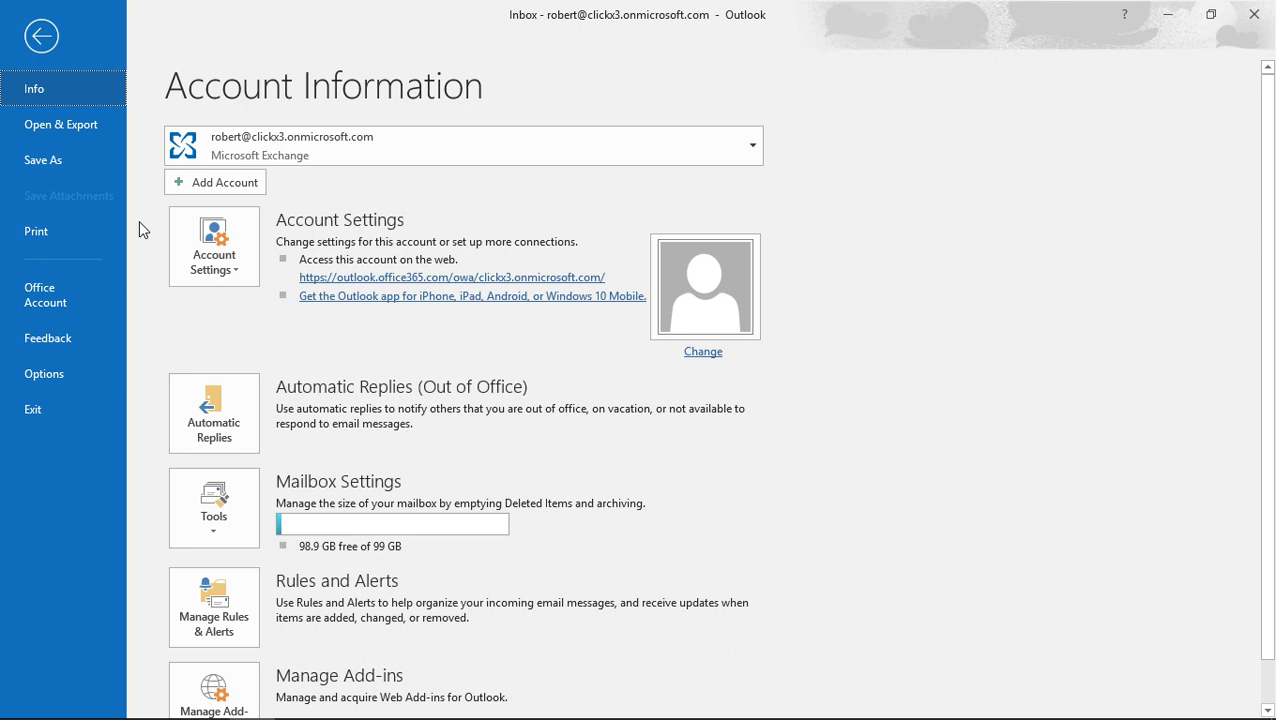
left_click(214, 410)
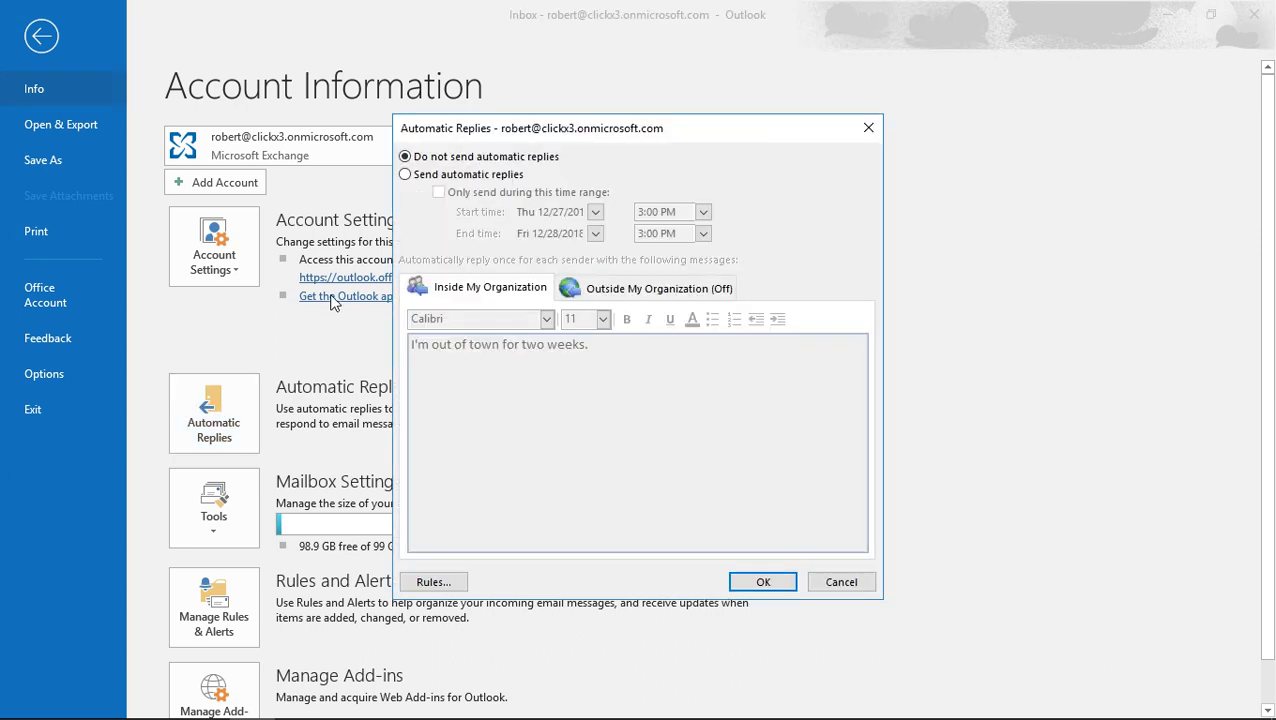
left_click(474, 176)
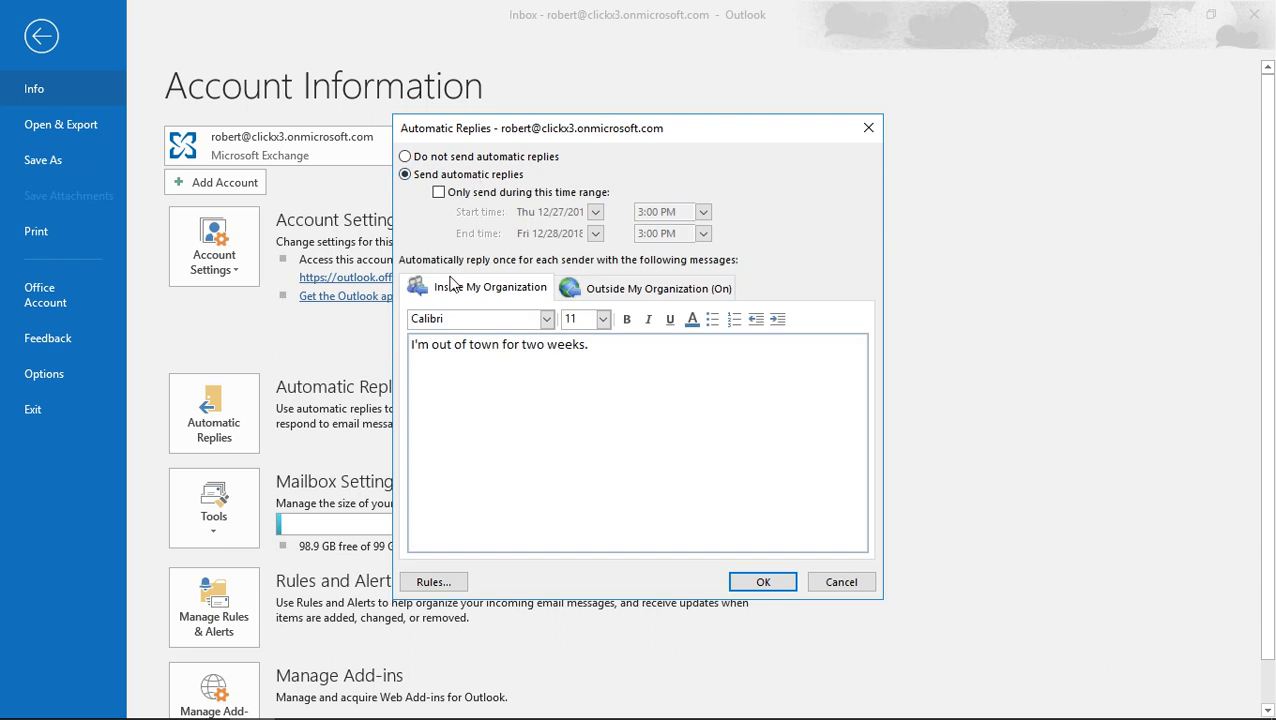
left_click(439, 193)
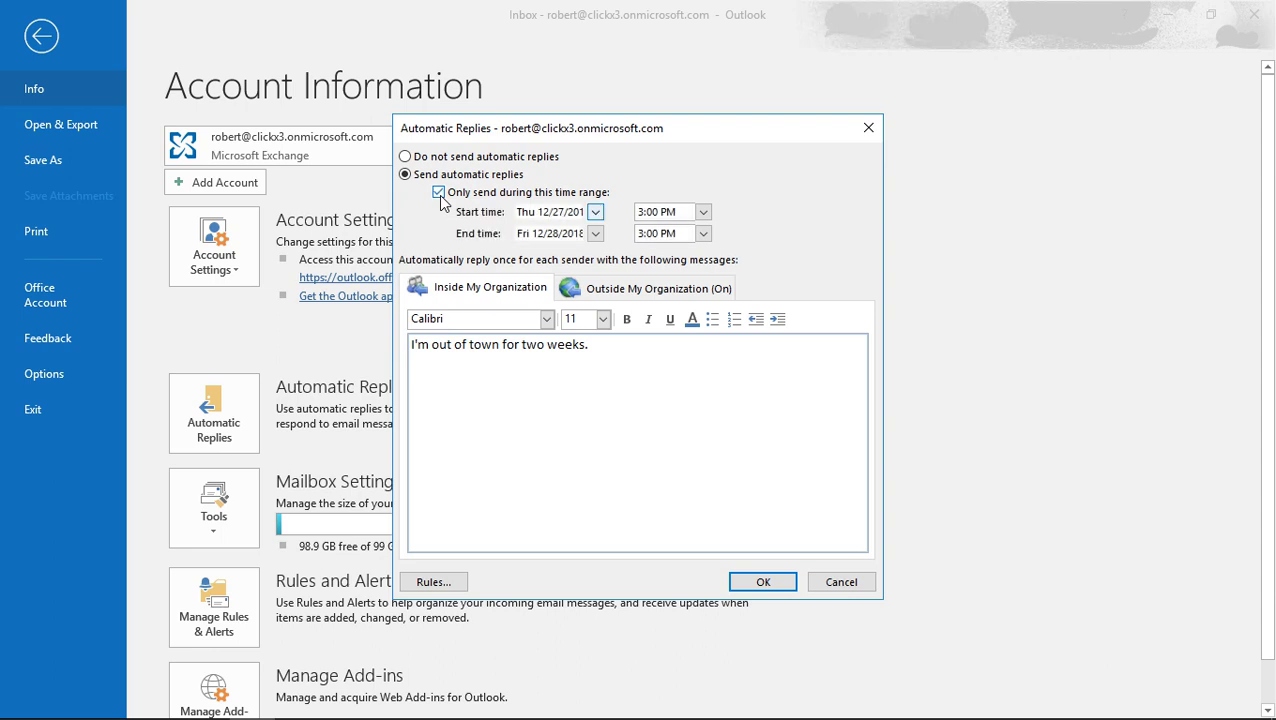
left_click(439, 193)
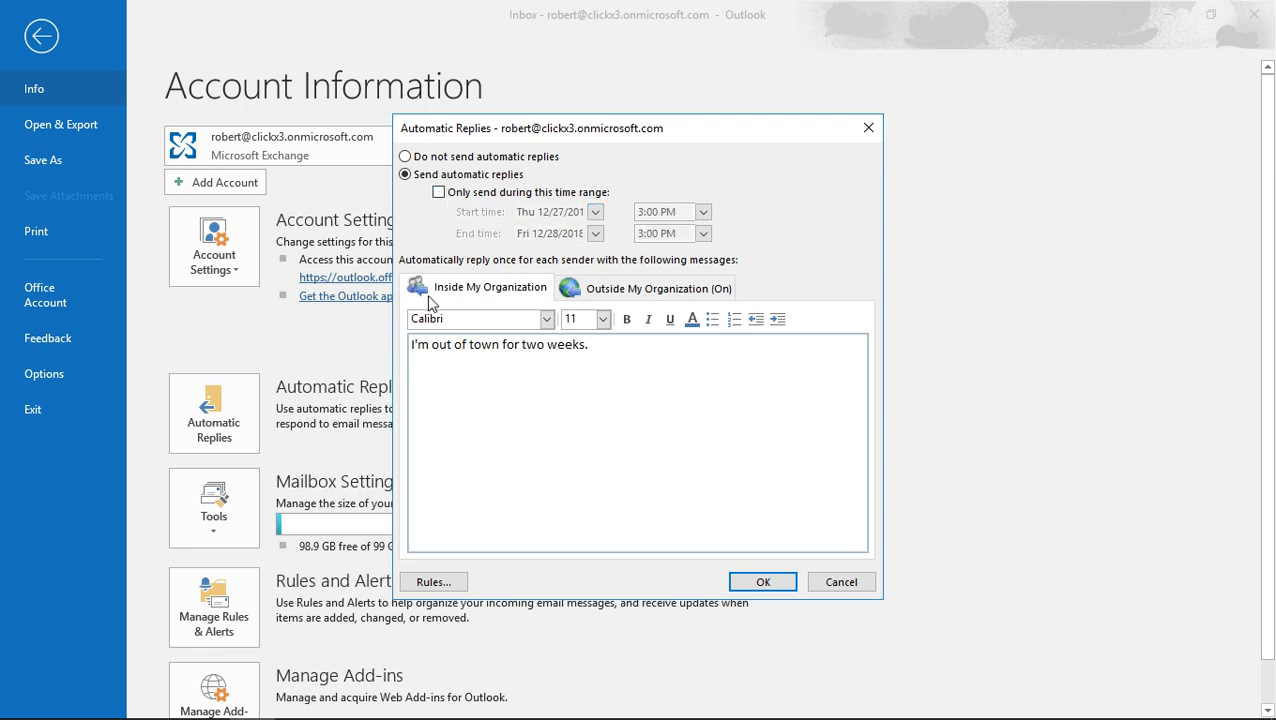
left_click(439, 199)
left_click(439, 194)
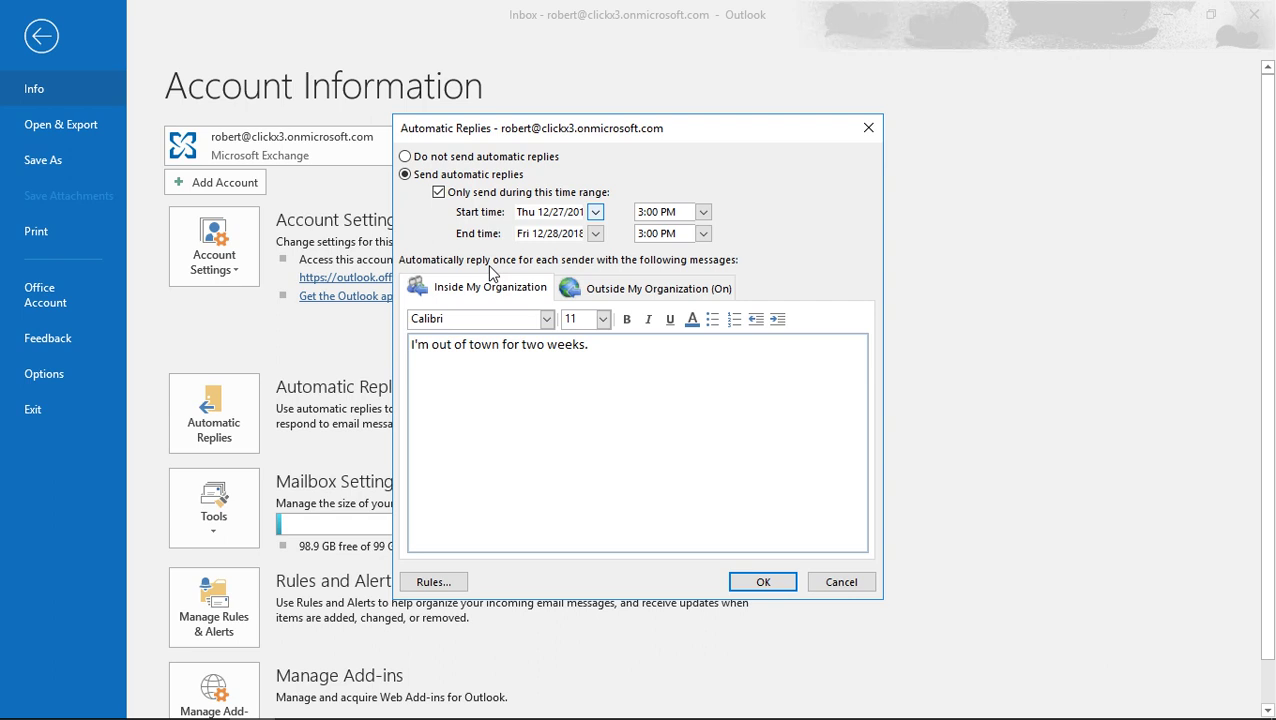
Set the automatic reply period to start on Sunday 12/30/2018 and end on Sunday 1/13/2019.
left_click(596, 216)
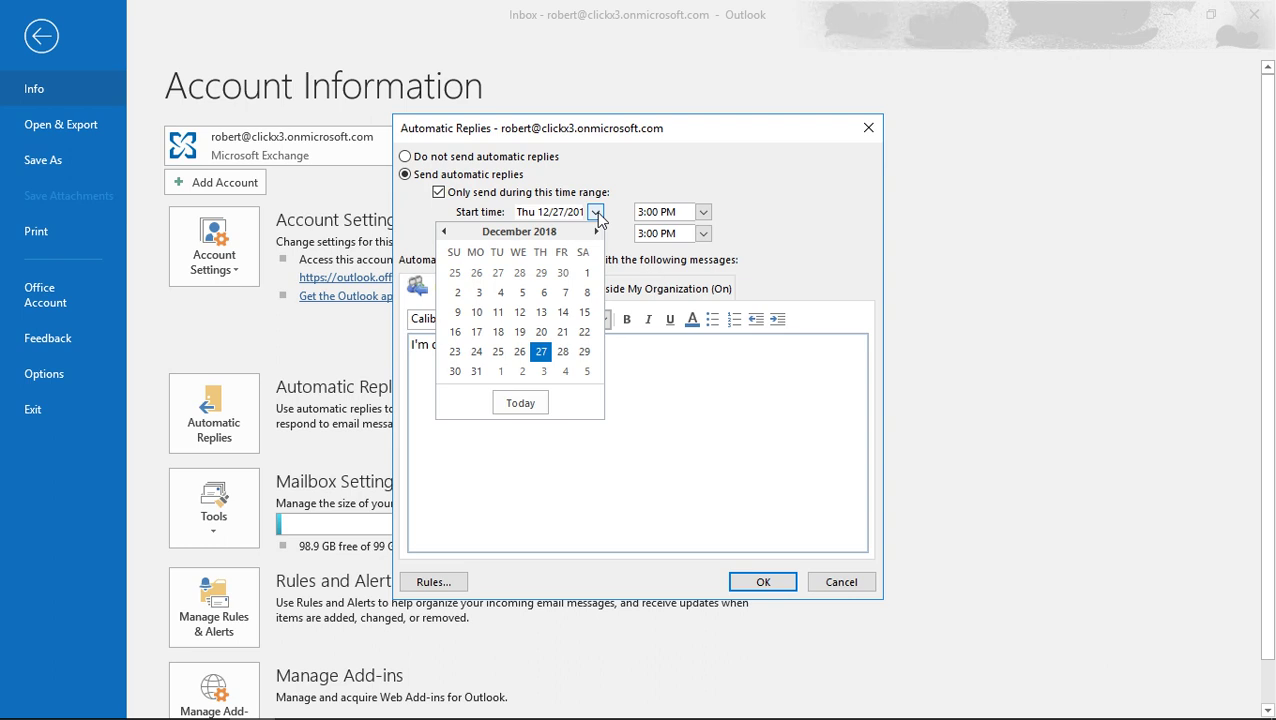
left_click(455, 371)
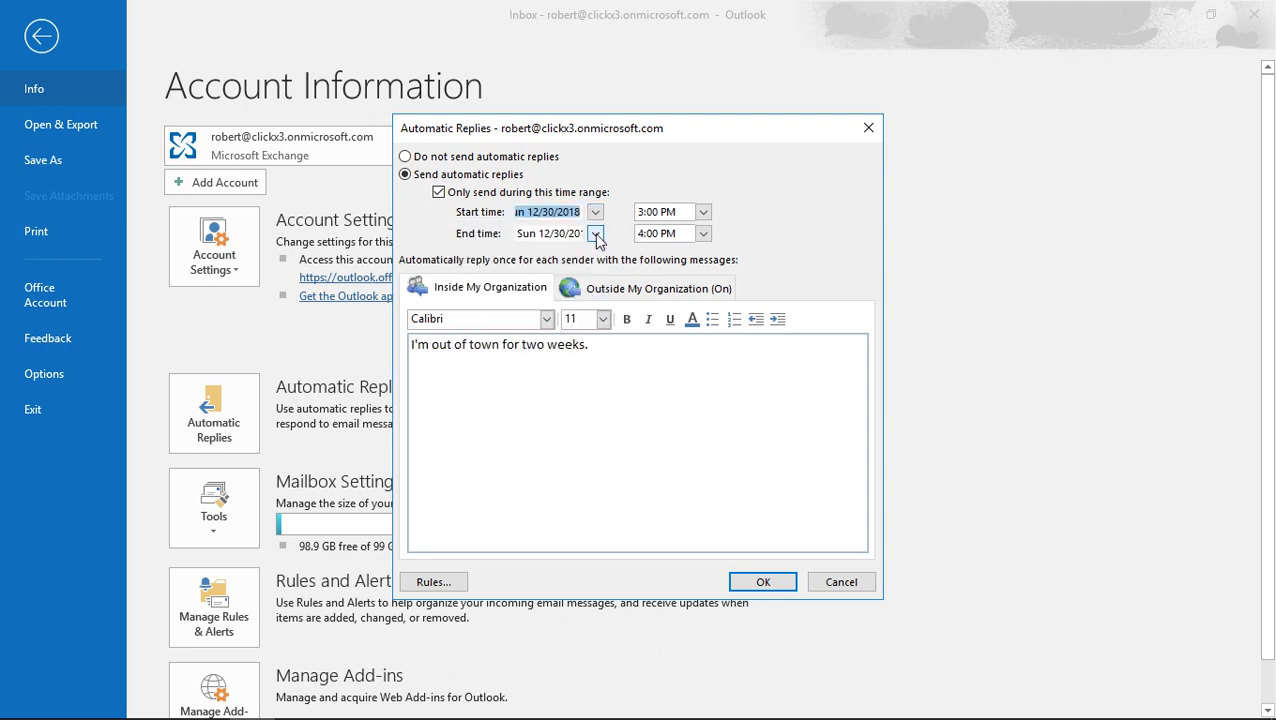
left_click(595, 233)
left_click(596, 253)
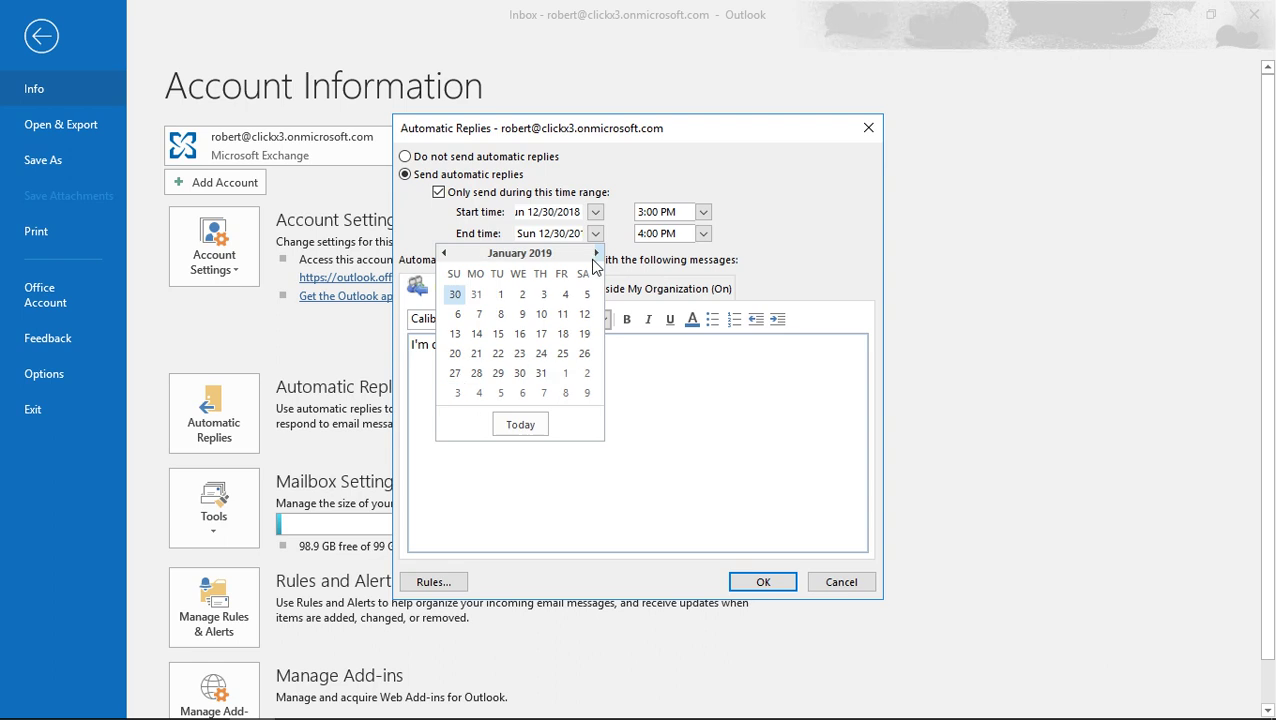
left_click(455, 333)
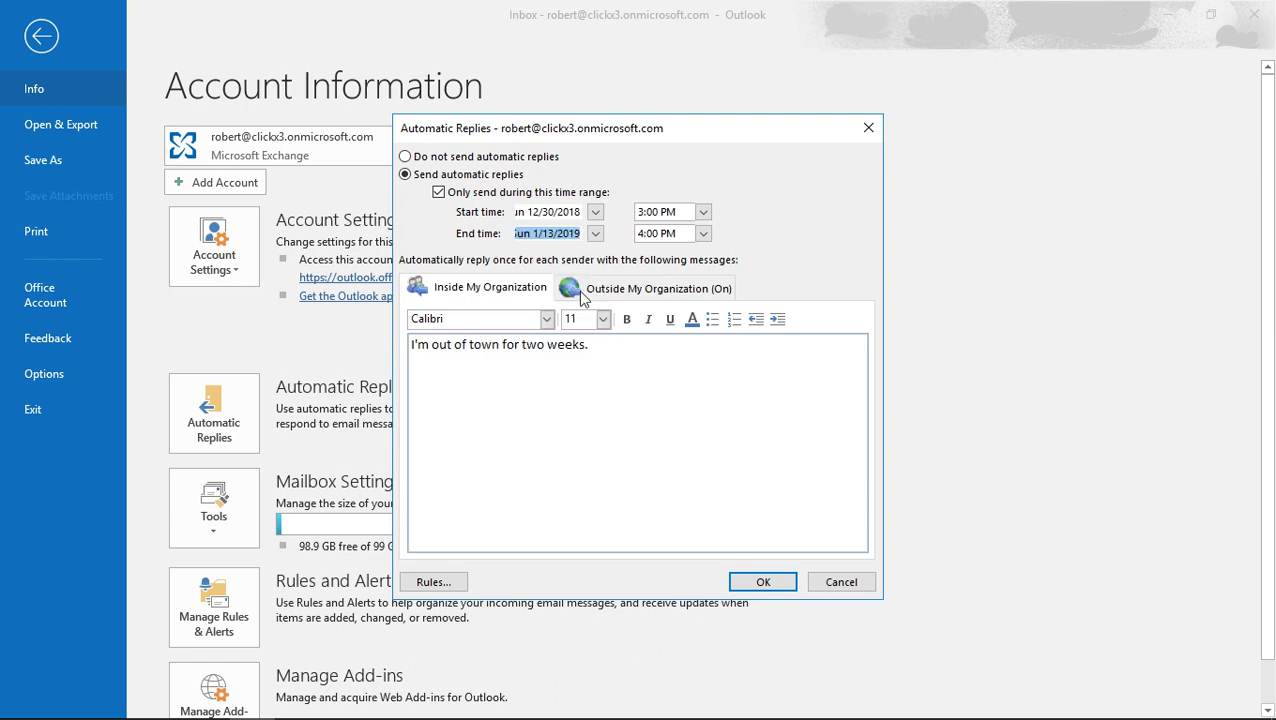
Set the reply period's start time to 1:00 AM and its end time to 6:00 PM.
left_click(704, 212)
left_click_drag(706, 285, 718, 233)
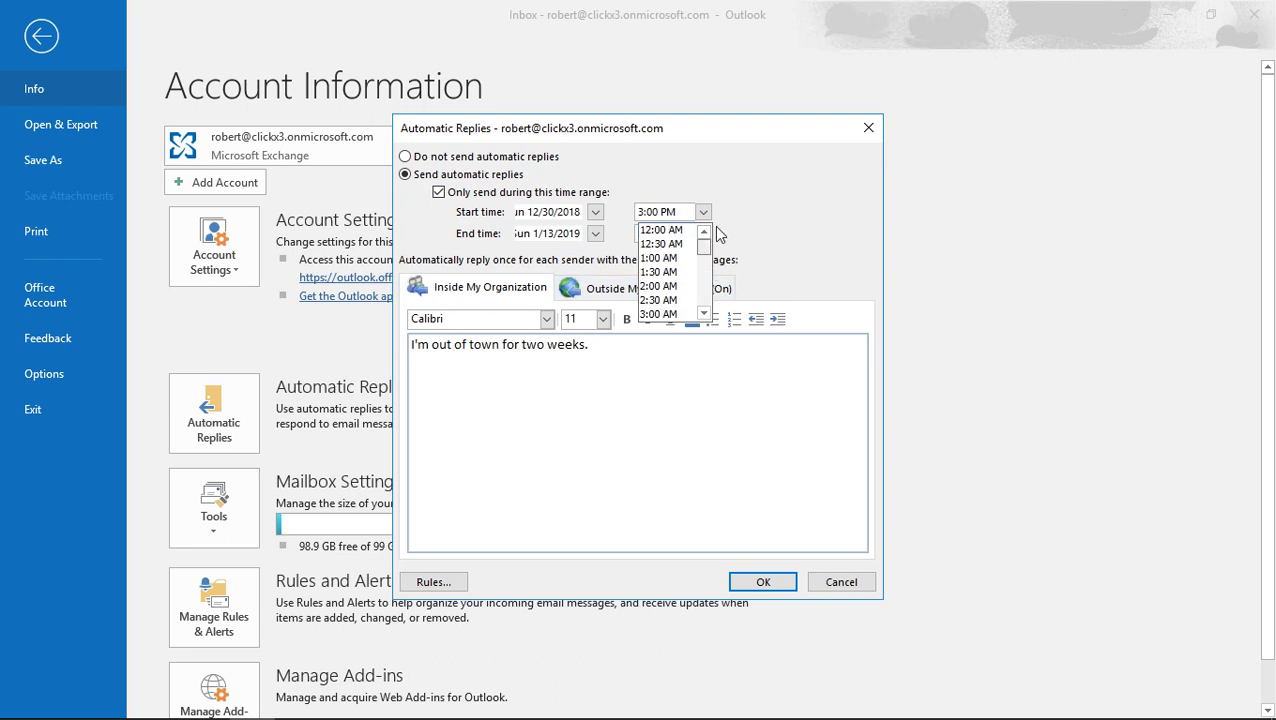
left_click(668, 258)
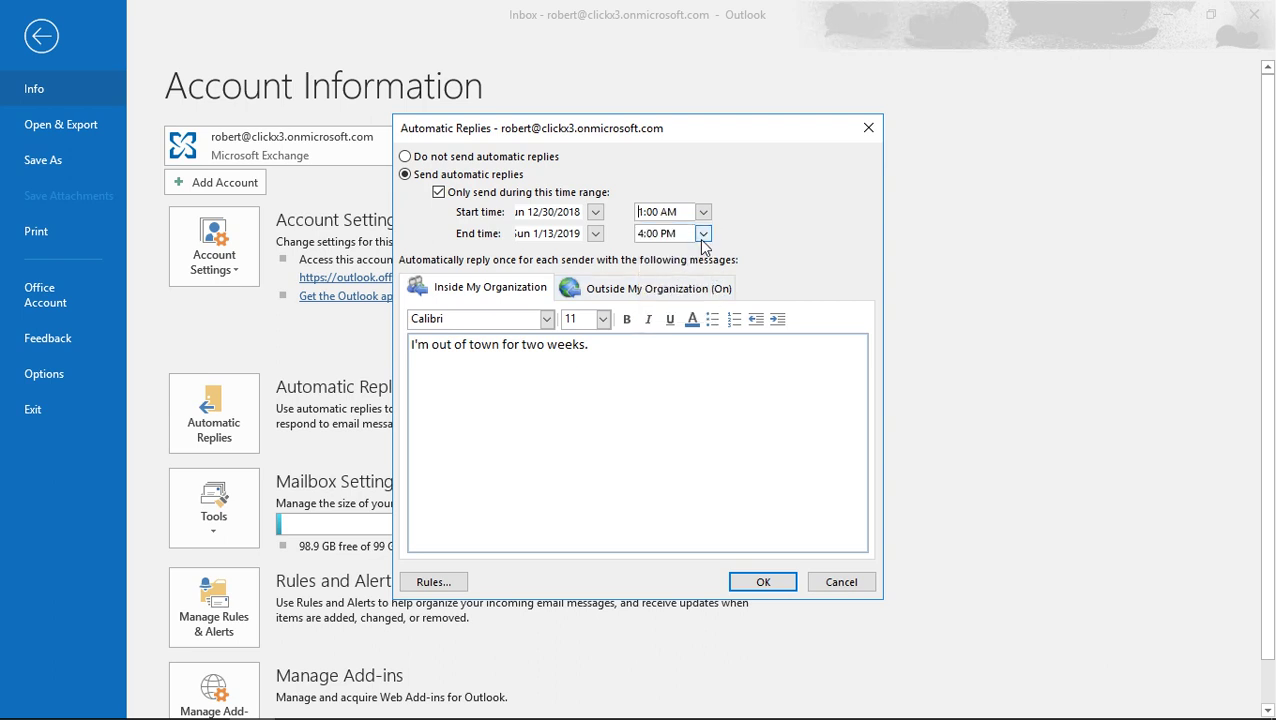
left_click(703, 237)
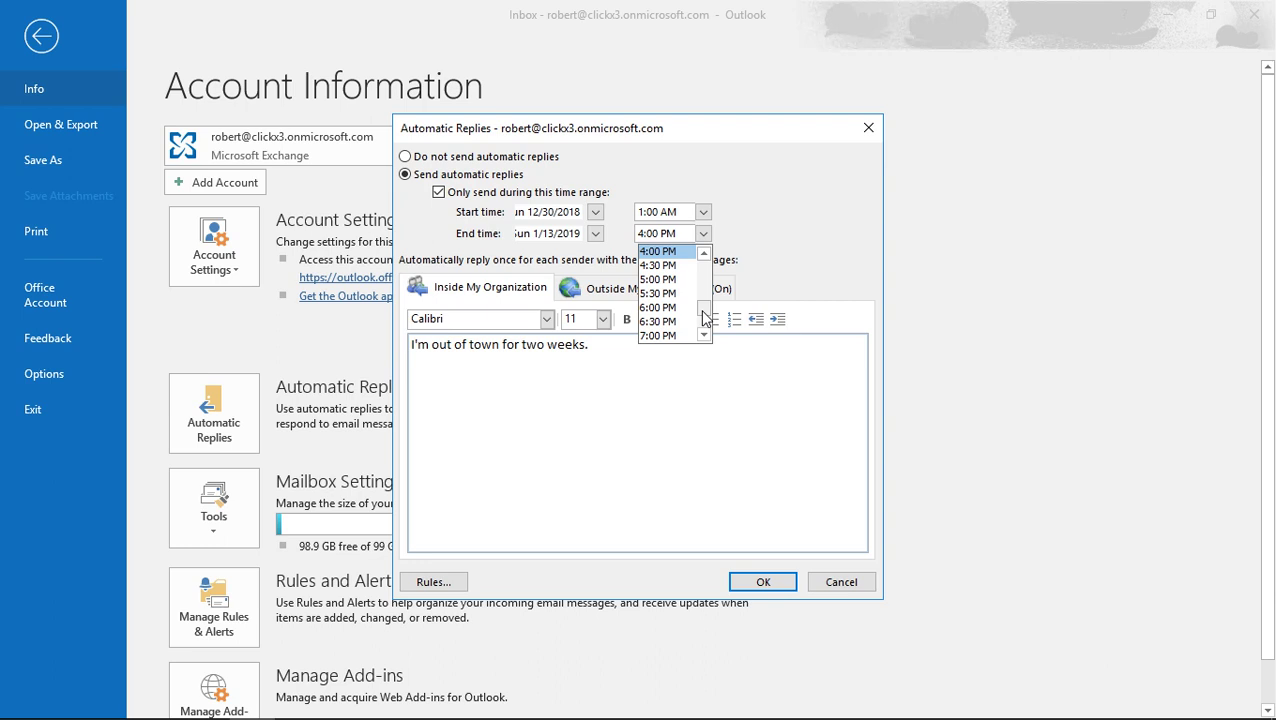
left_click(660, 307)
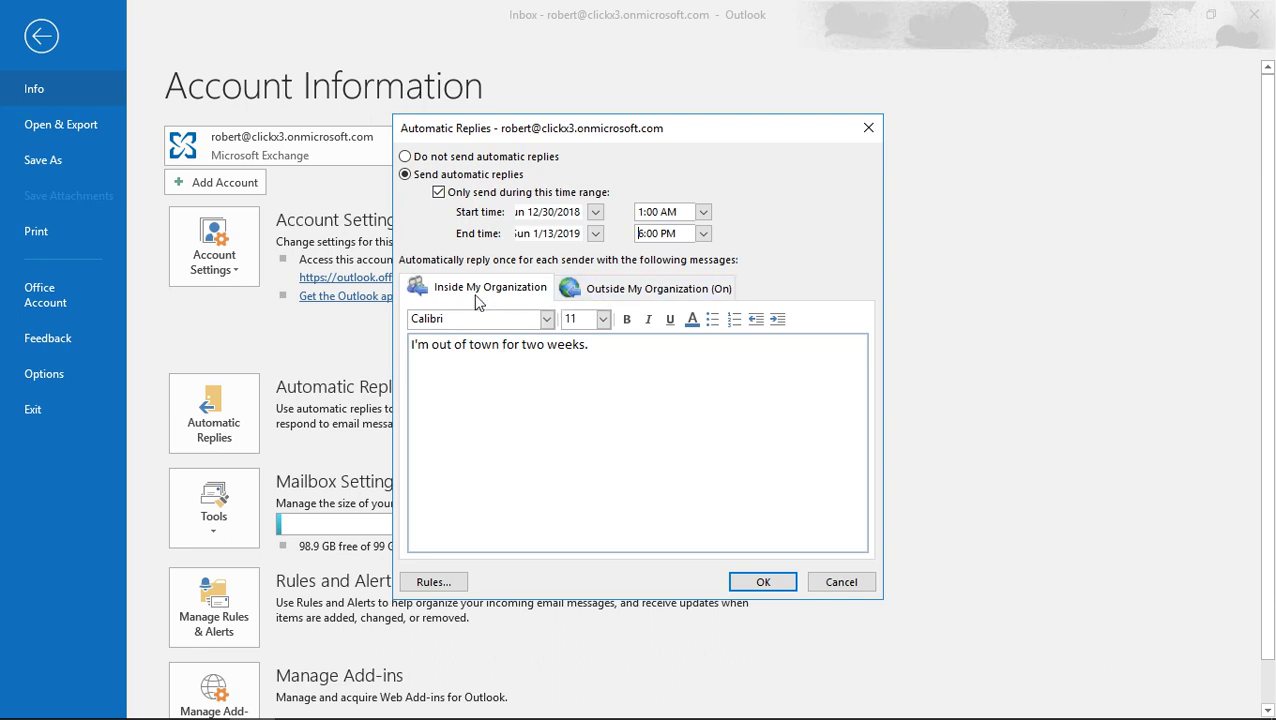
In the reply settings for people outside the organization, switch auto-reply off and back on.
left_click(634, 355)
left_click(650, 287)
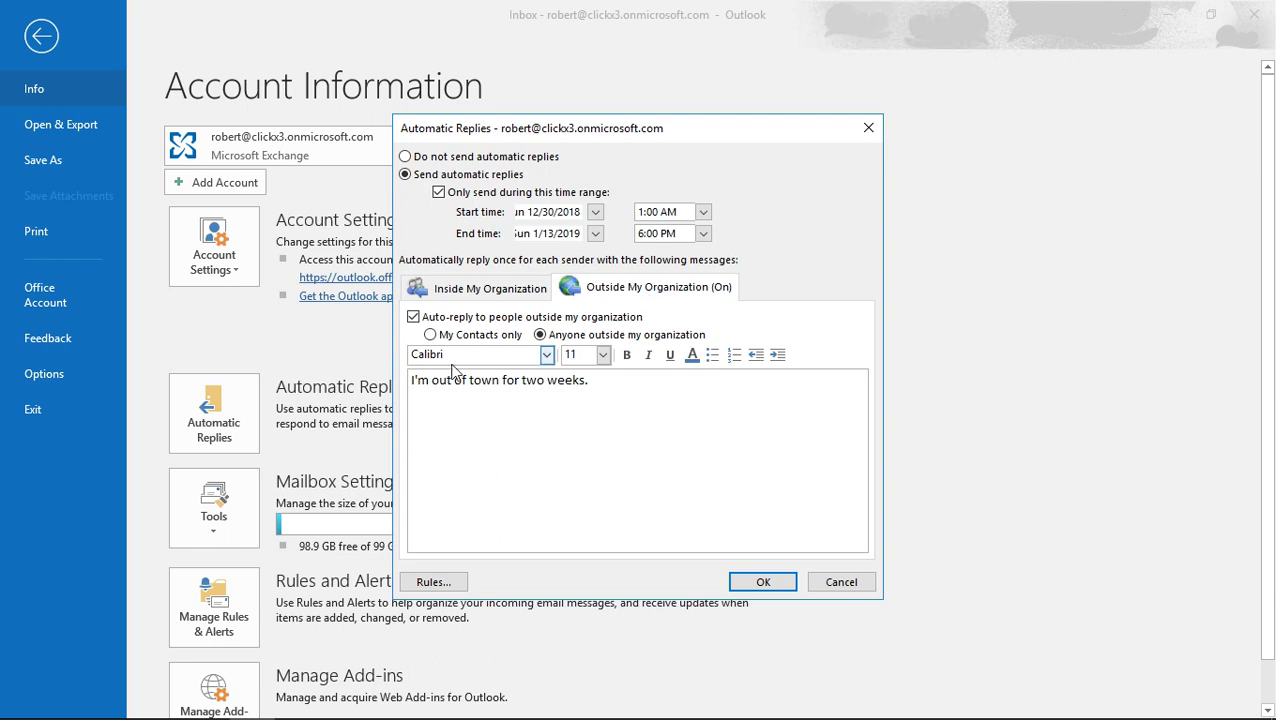
left_click(415, 322)
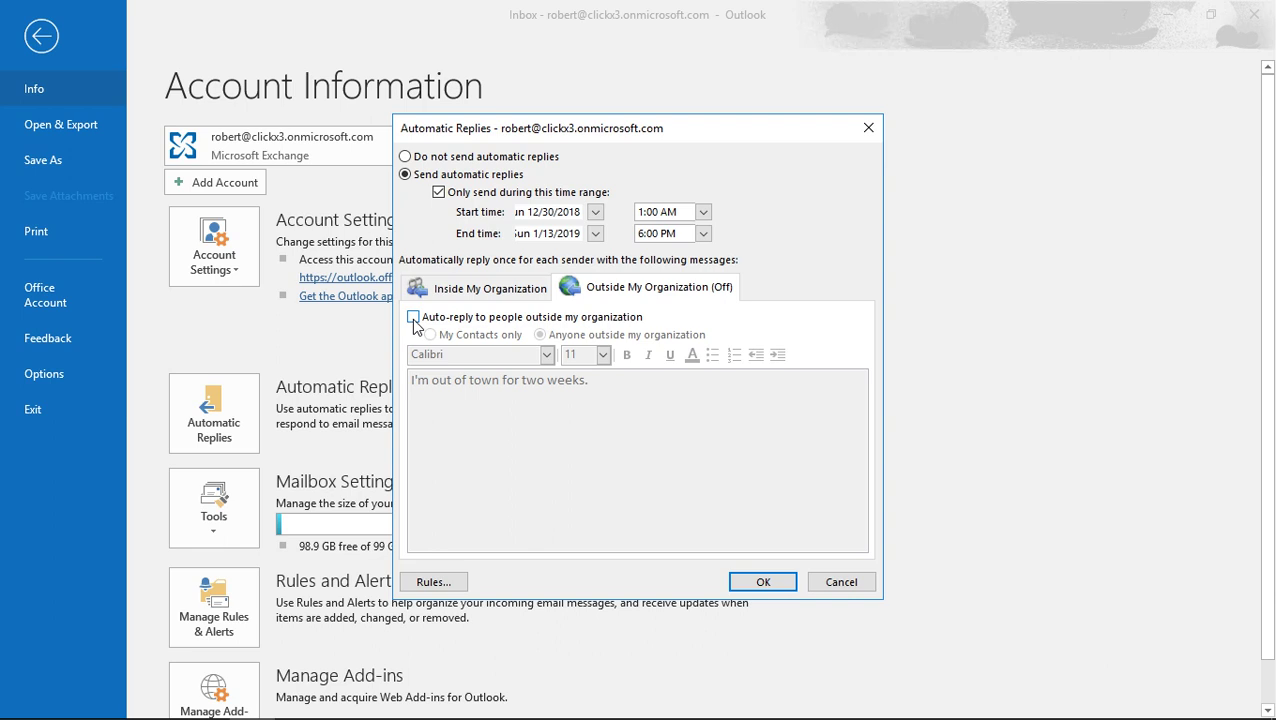
left_click(414, 318)
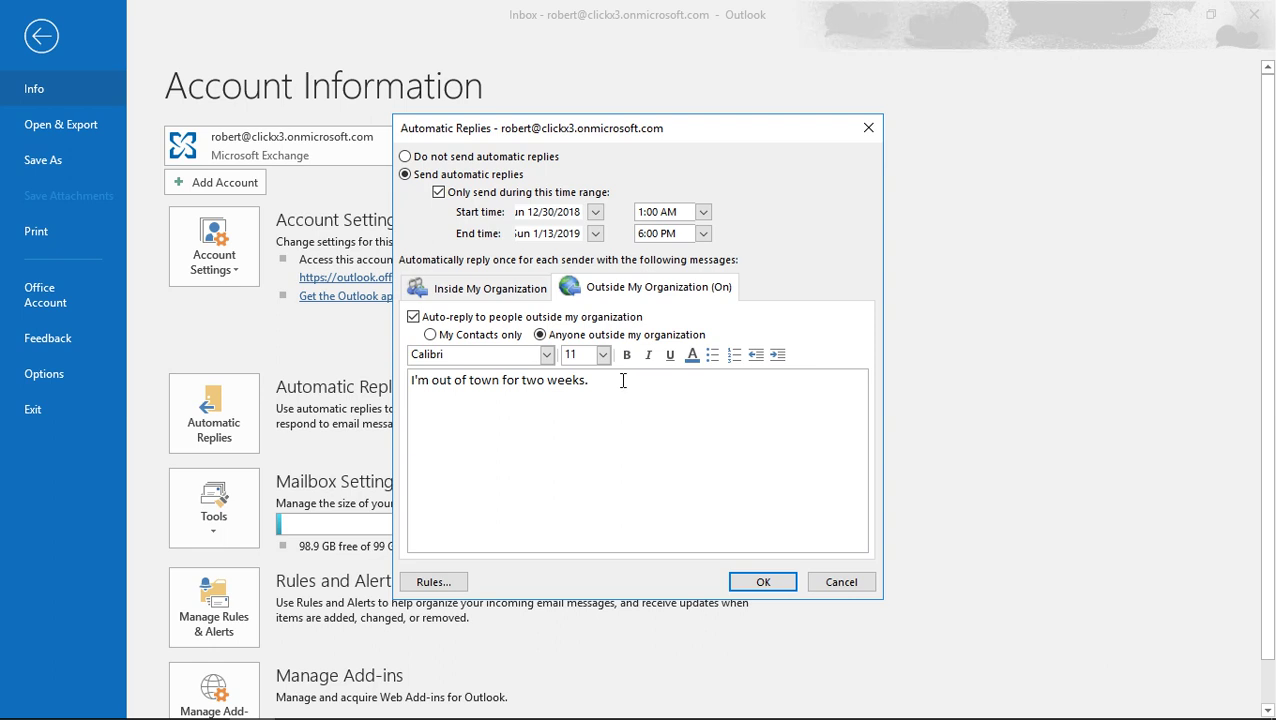
Format the outside-organization reply message in Bodoni MT Condensed, size 22, dark blue.
left_click_drag(622, 380, 320, 421)
left_click(547, 354)
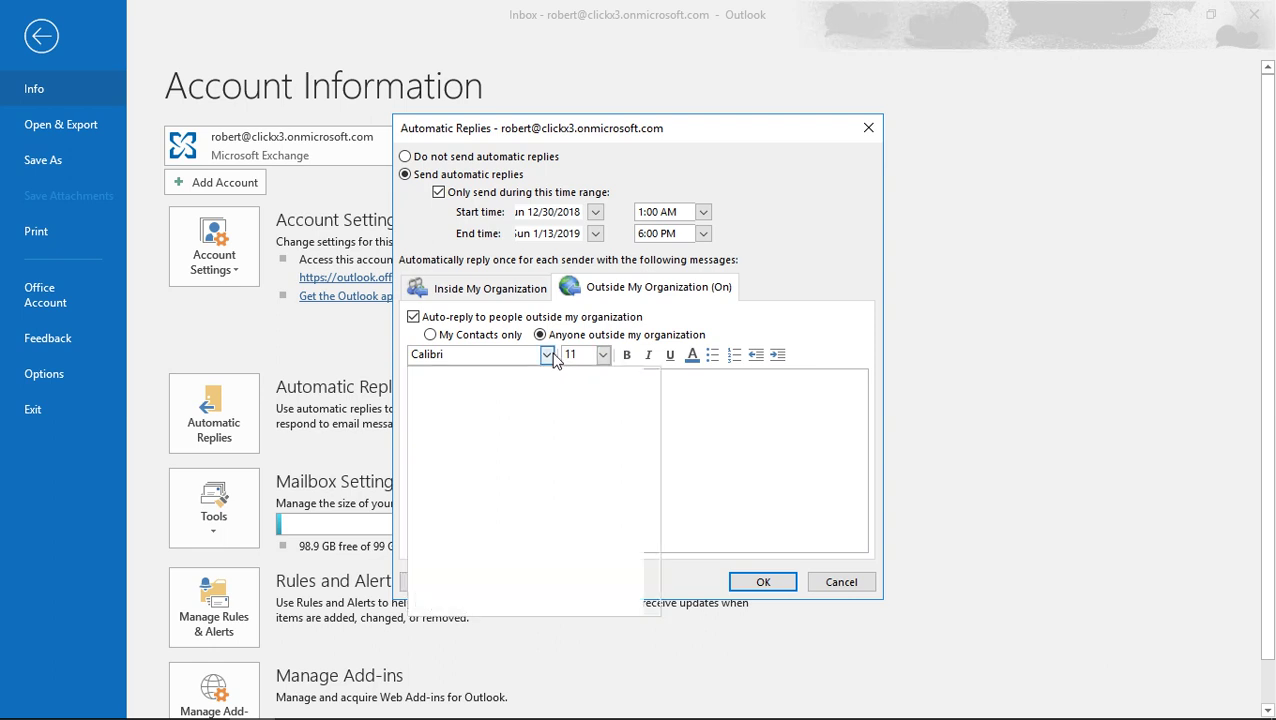
left_click(539, 417)
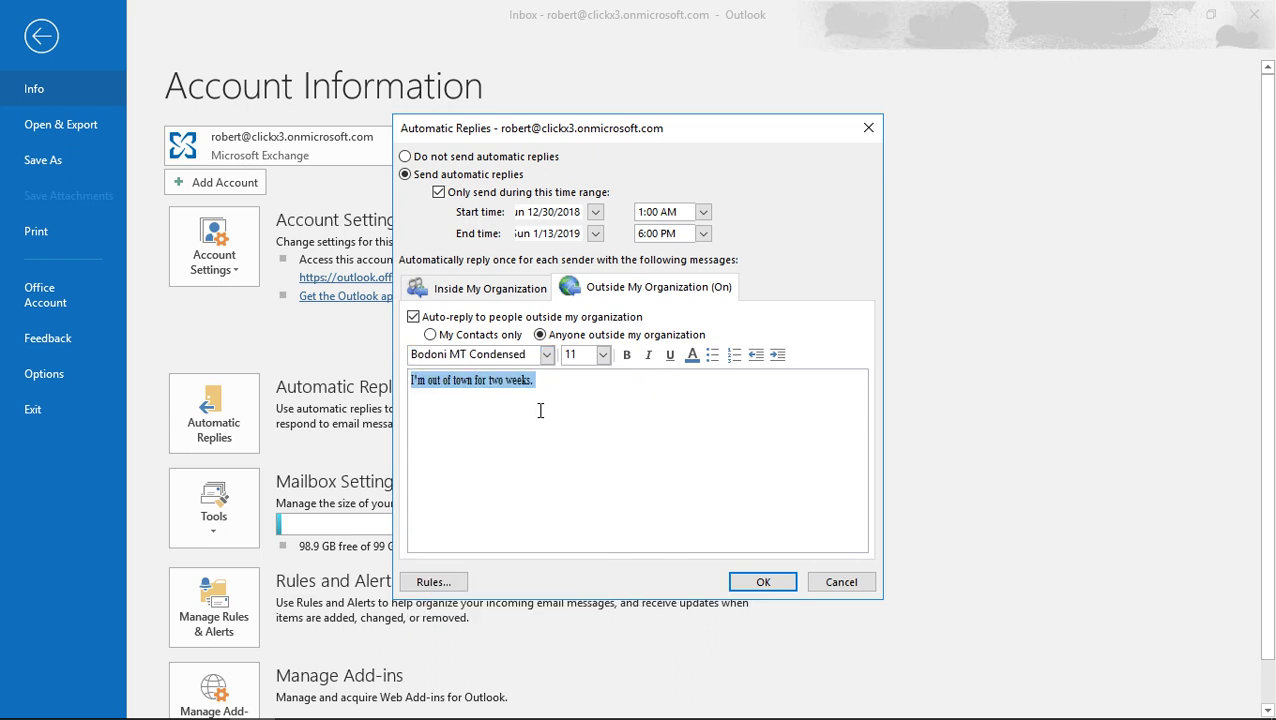
left_click(601, 360)
left_click(595, 500)
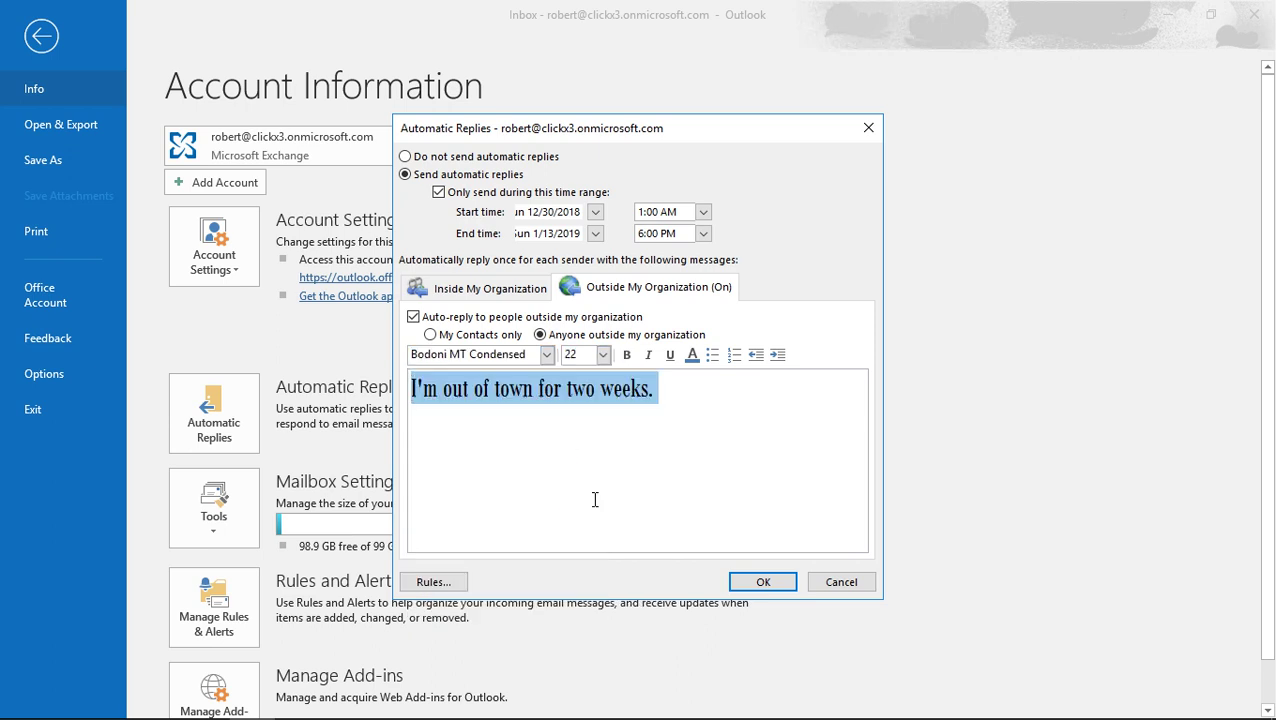
left_click(692, 356)
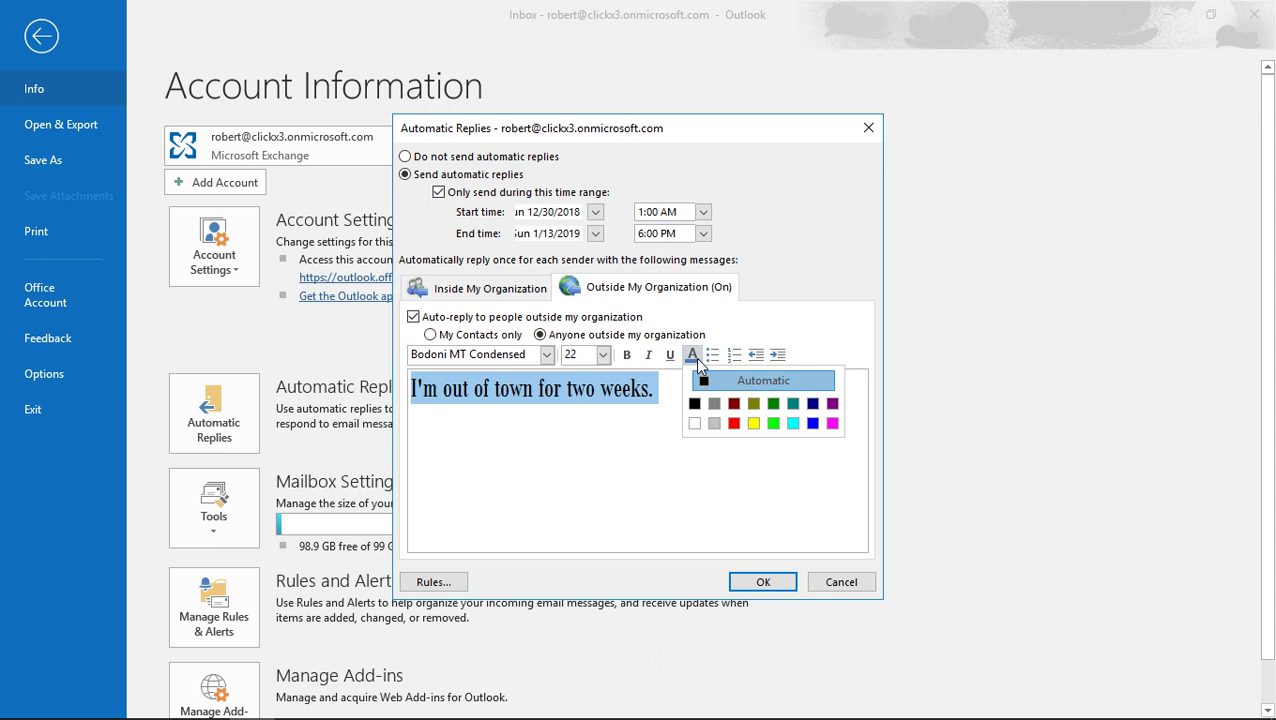
left_click(812, 403)
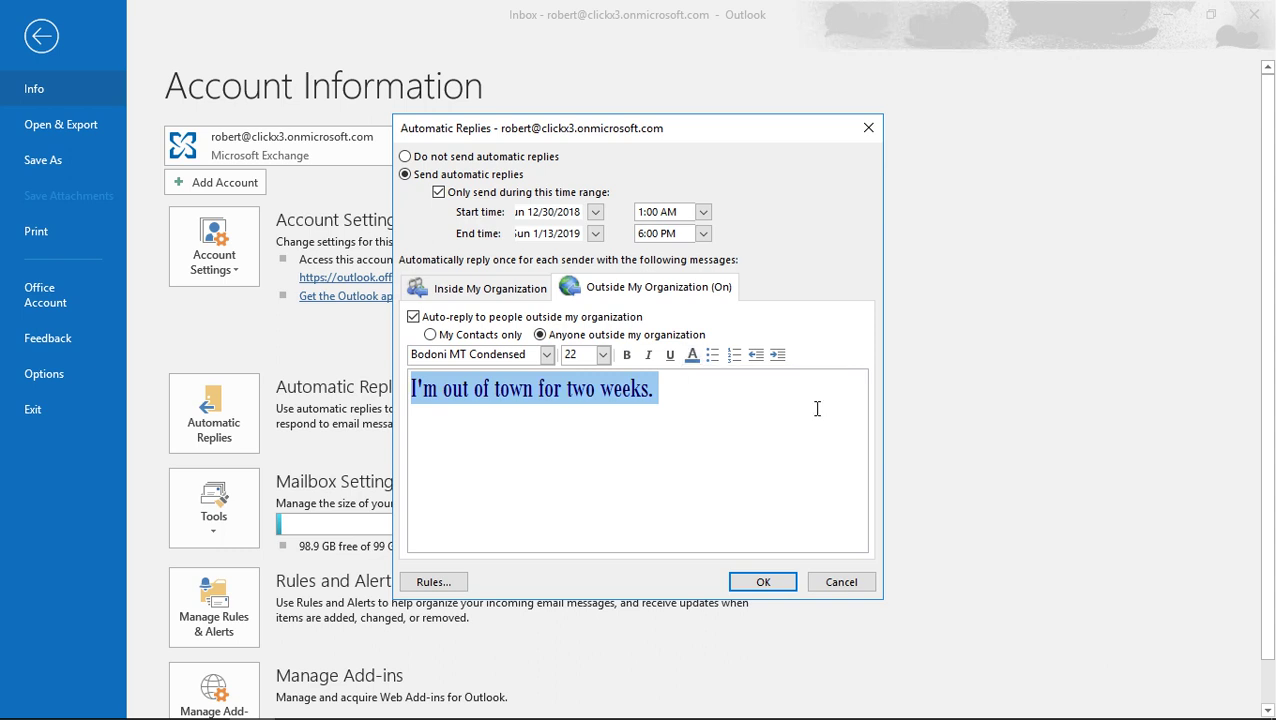
left_click(698, 457)
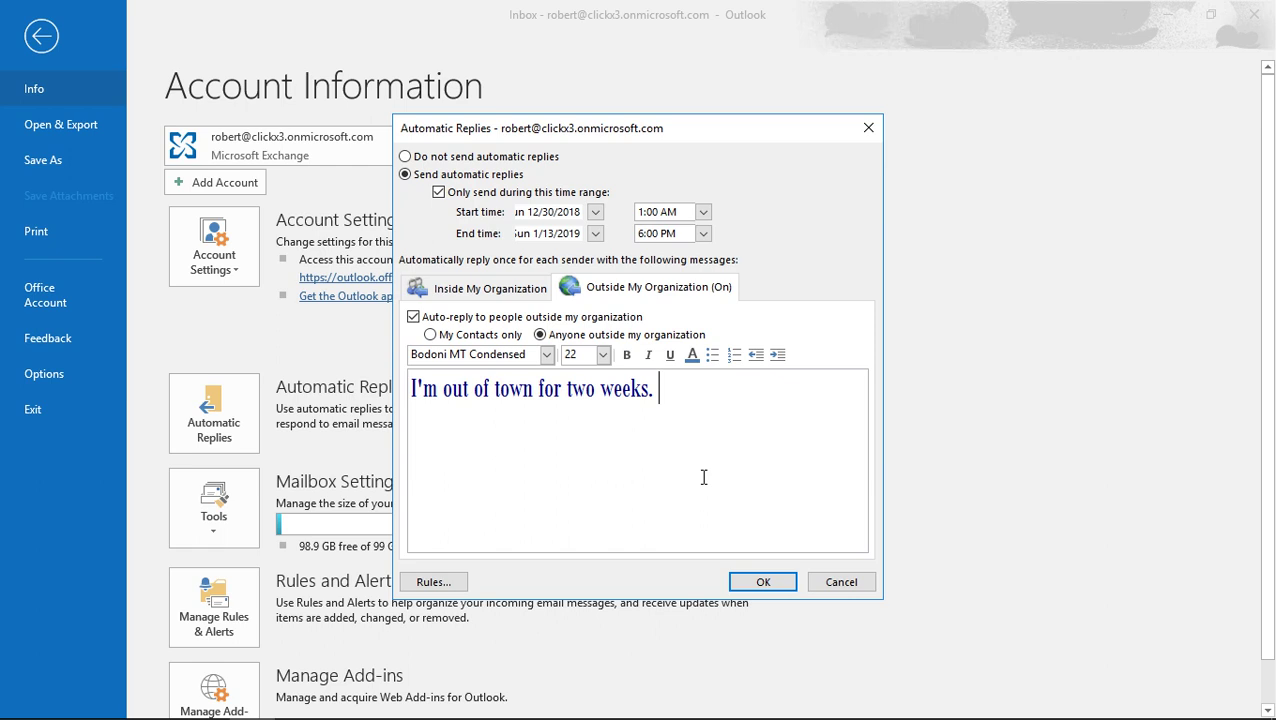
Start a new automatic reply rule for messages arriving from the Sales group.
left_click(433, 584)
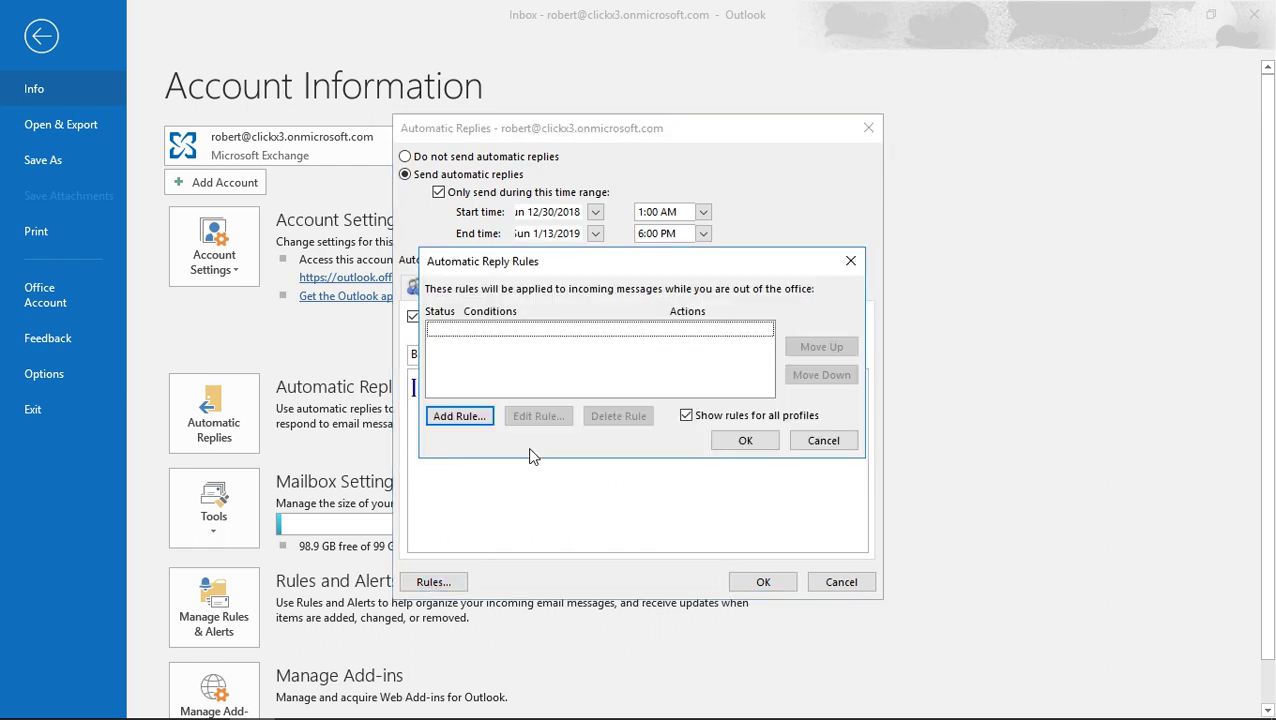
left_click(468, 422)
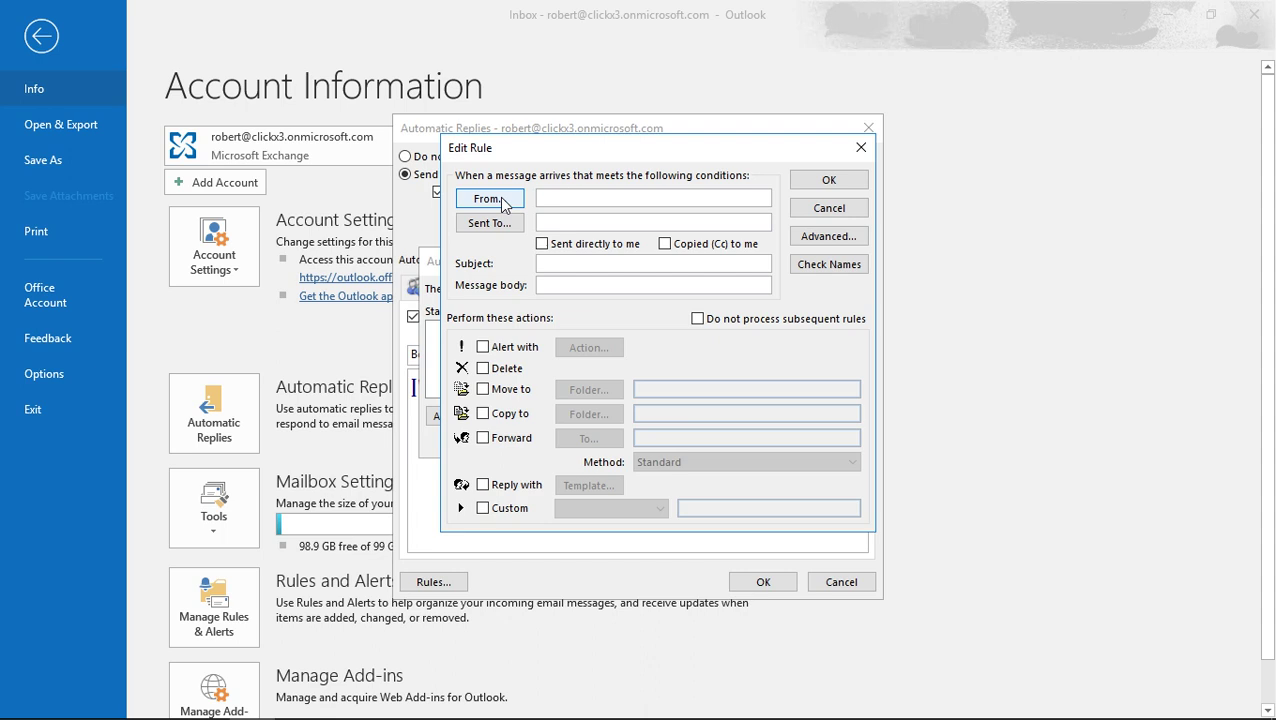
left_click(489, 199)
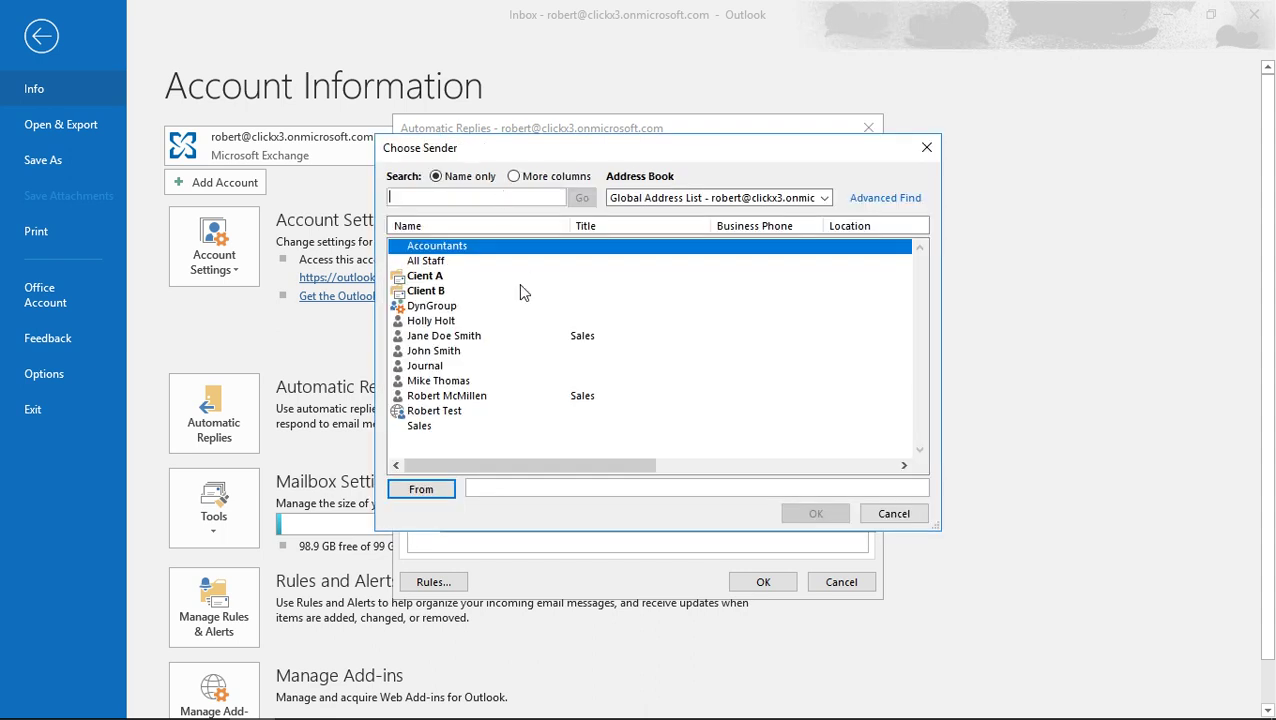
left_click(420, 427)
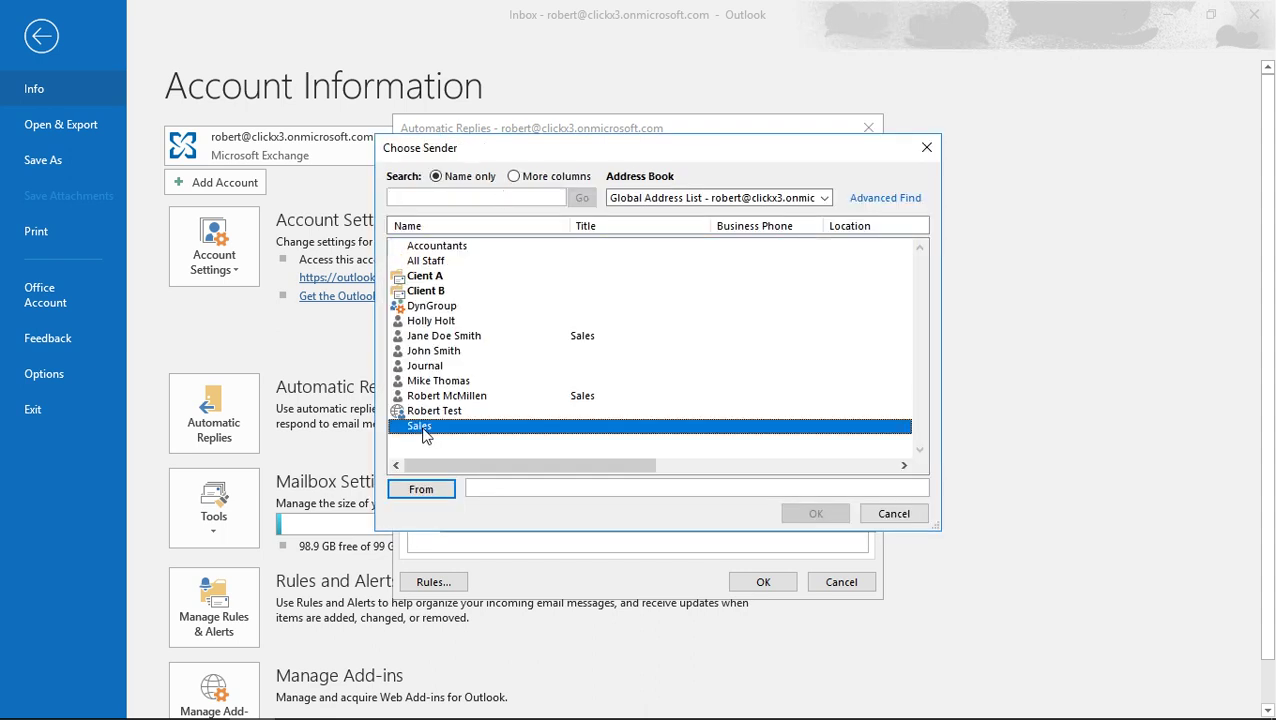
left_click(438, 355)
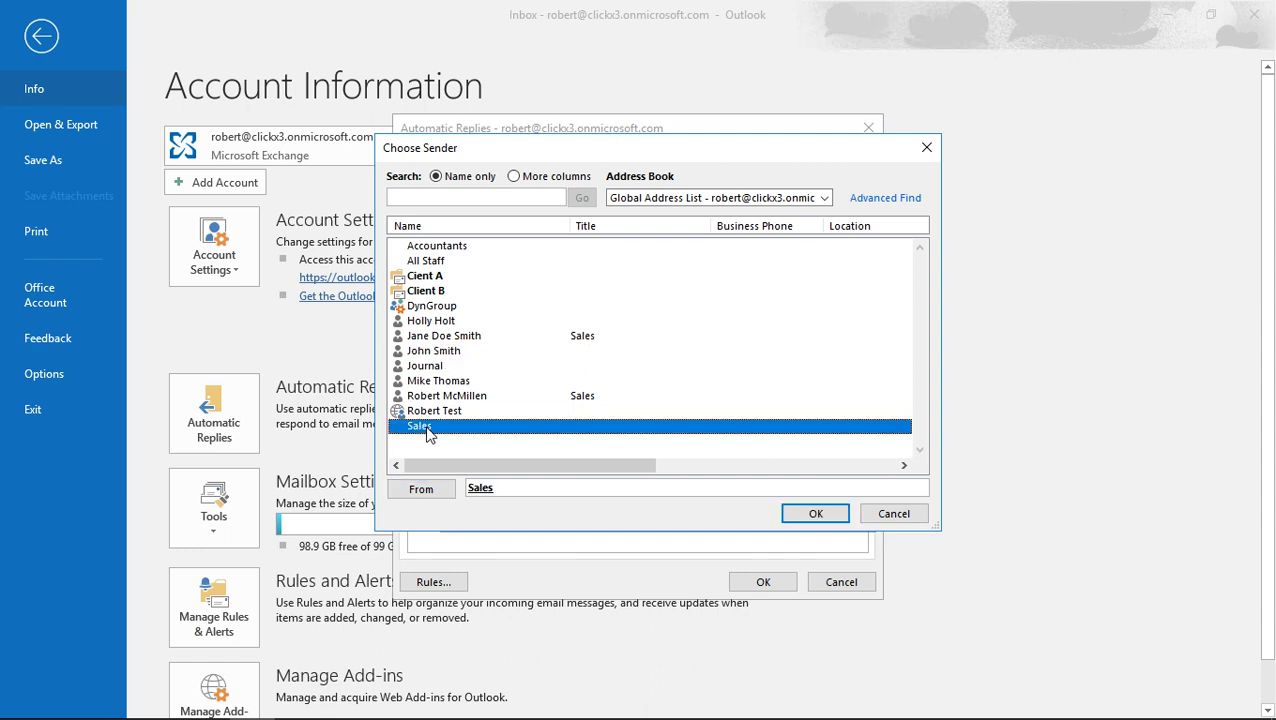
double_click(428, 427)
left_click(806, 515)
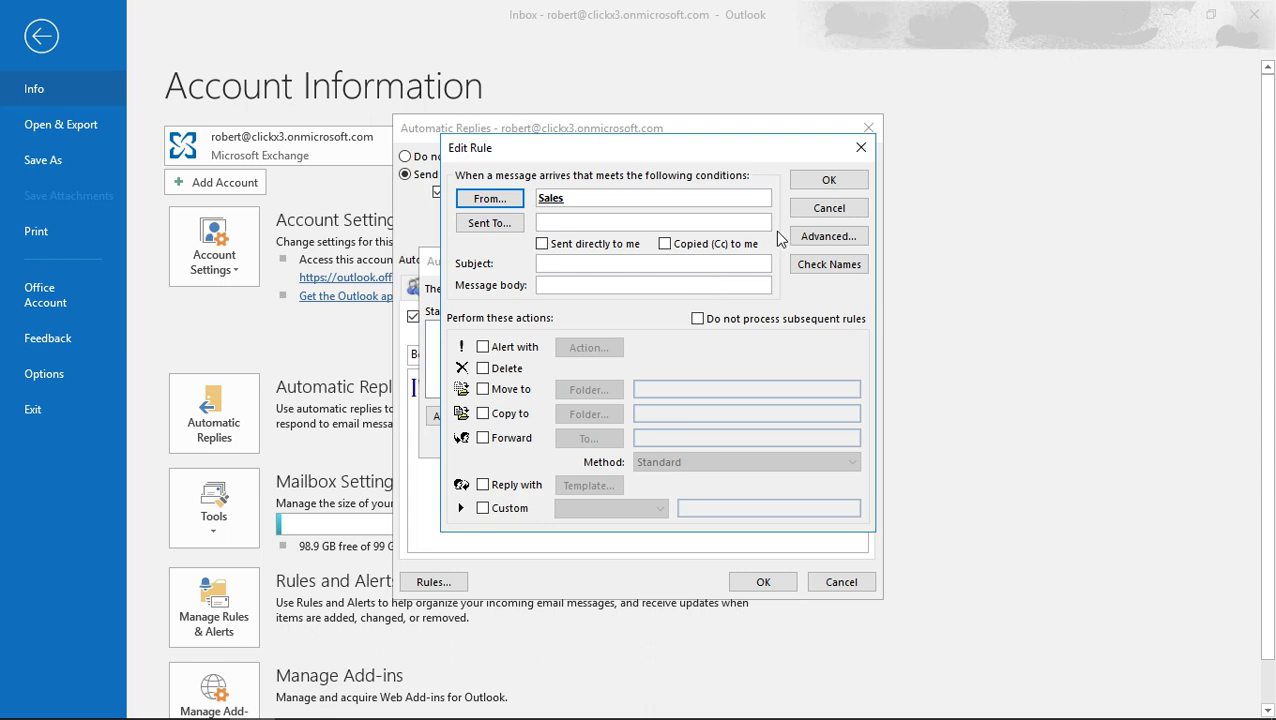
Enable the rule's alert, move, copy and forward actions, and discard the rule without saving.
left_click(484, 347)
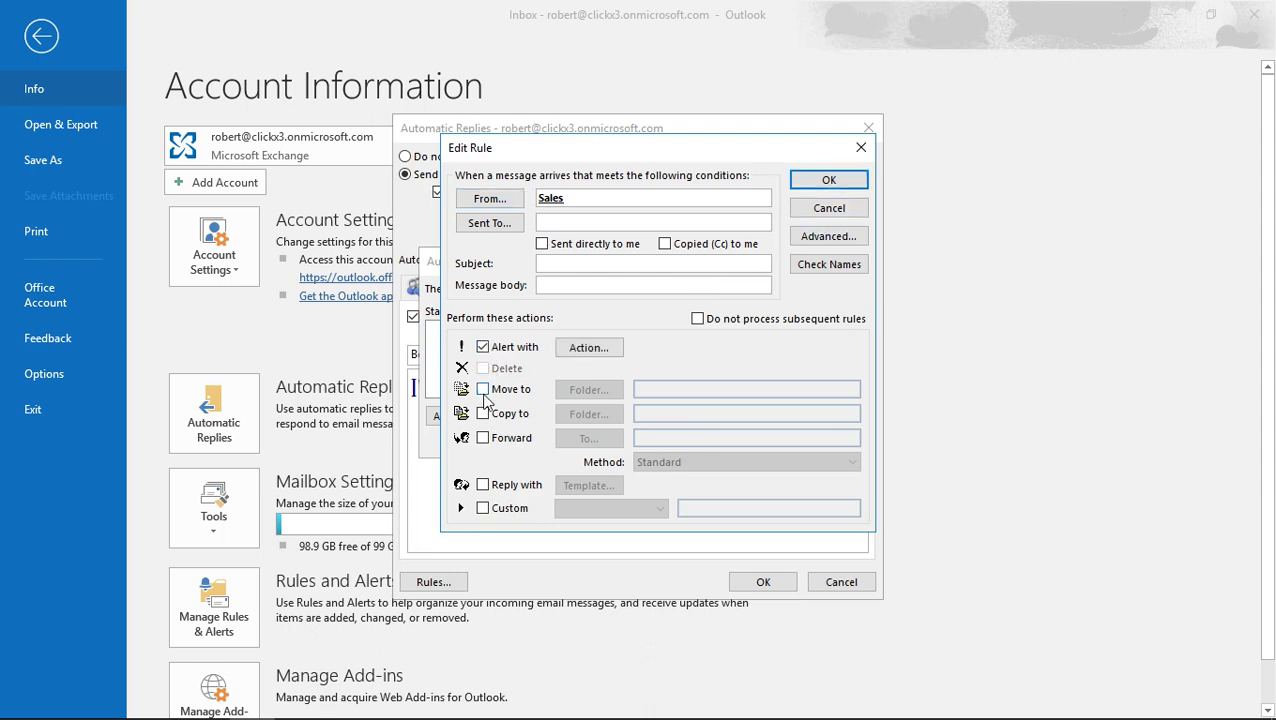
left_click(483, 389)
left_click(483, 414)
left_click(483, 439)
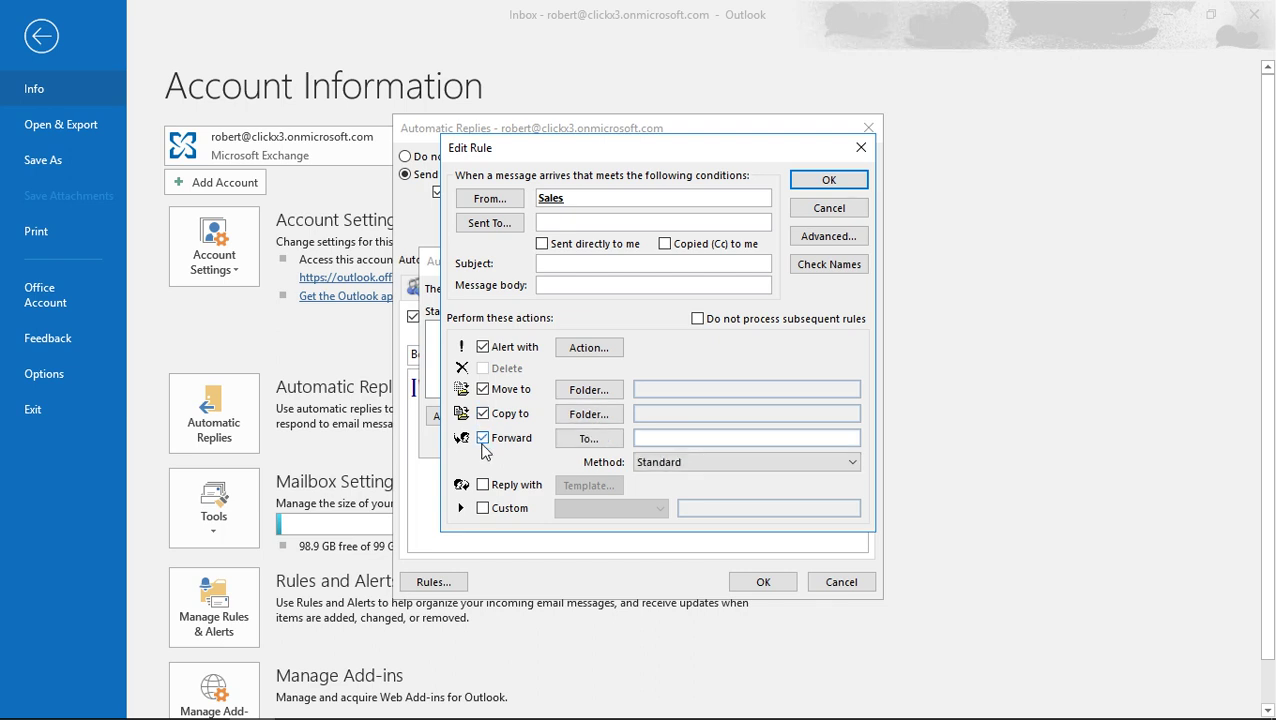
left_click(826, 209)
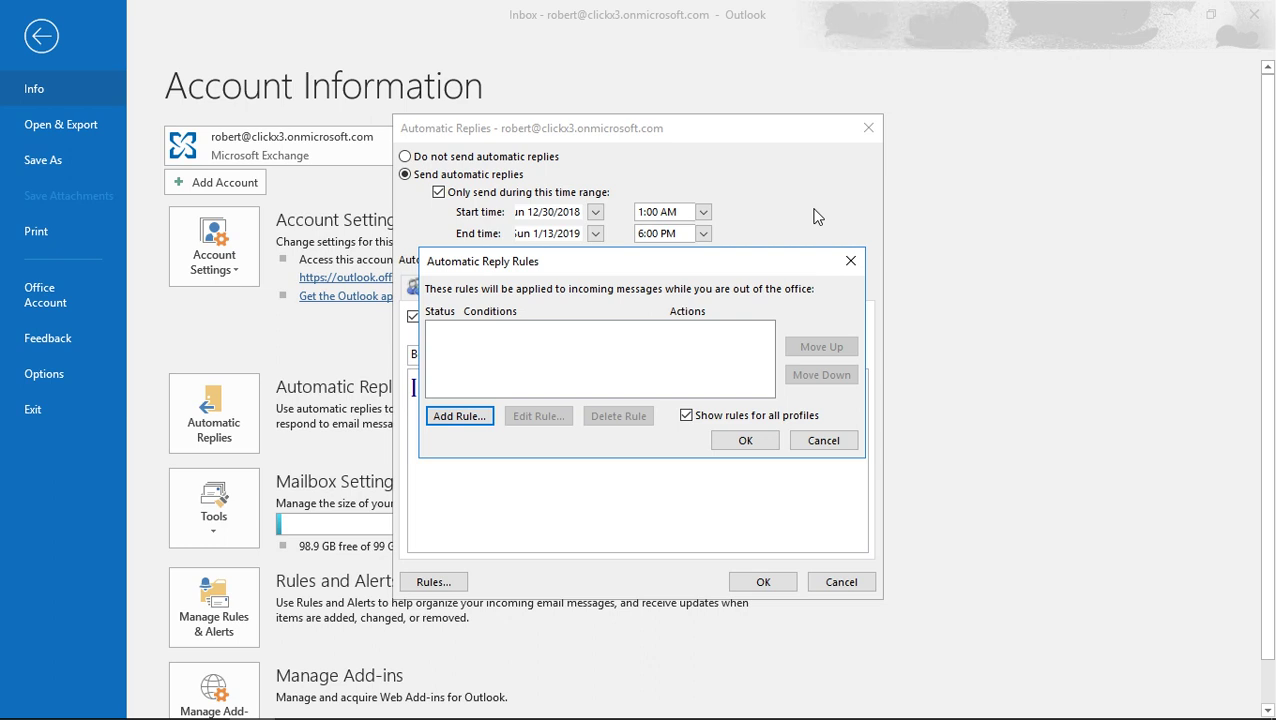
left_click(816, 442)
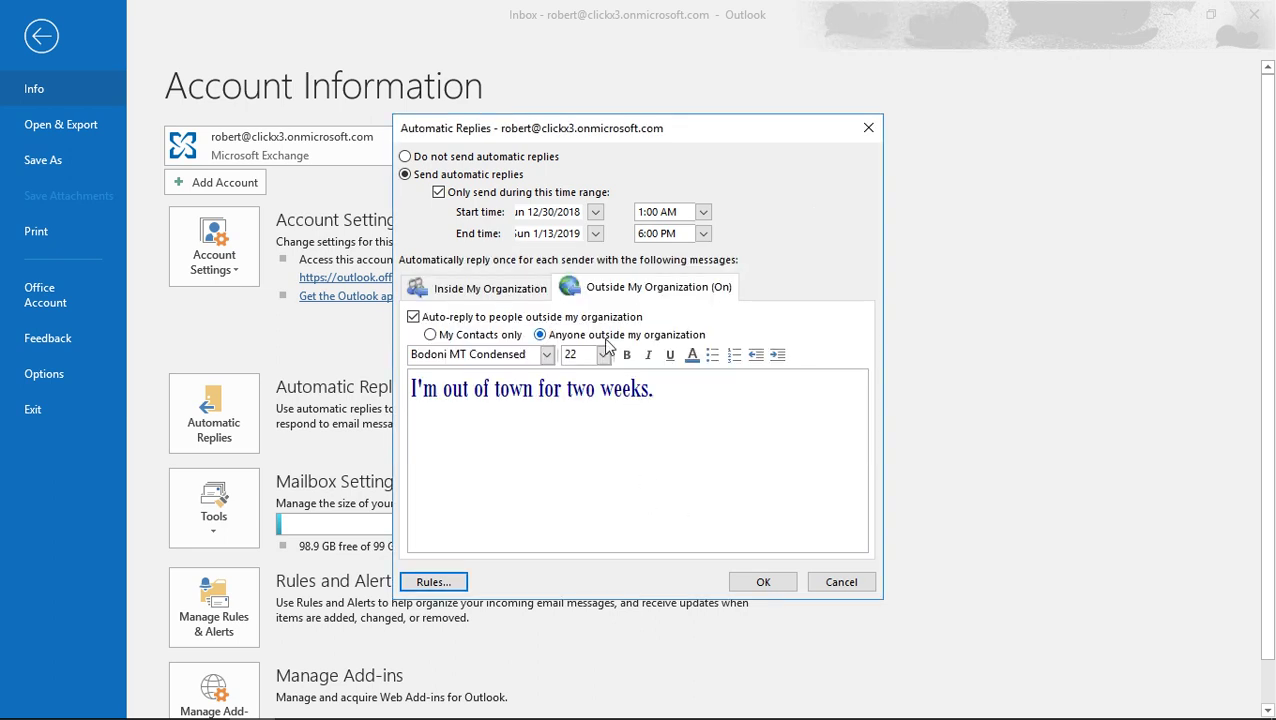
Check the inside-organization reply, save the automatic replies with the time range enabled, and return to the inbox.
left_click(505, 296)
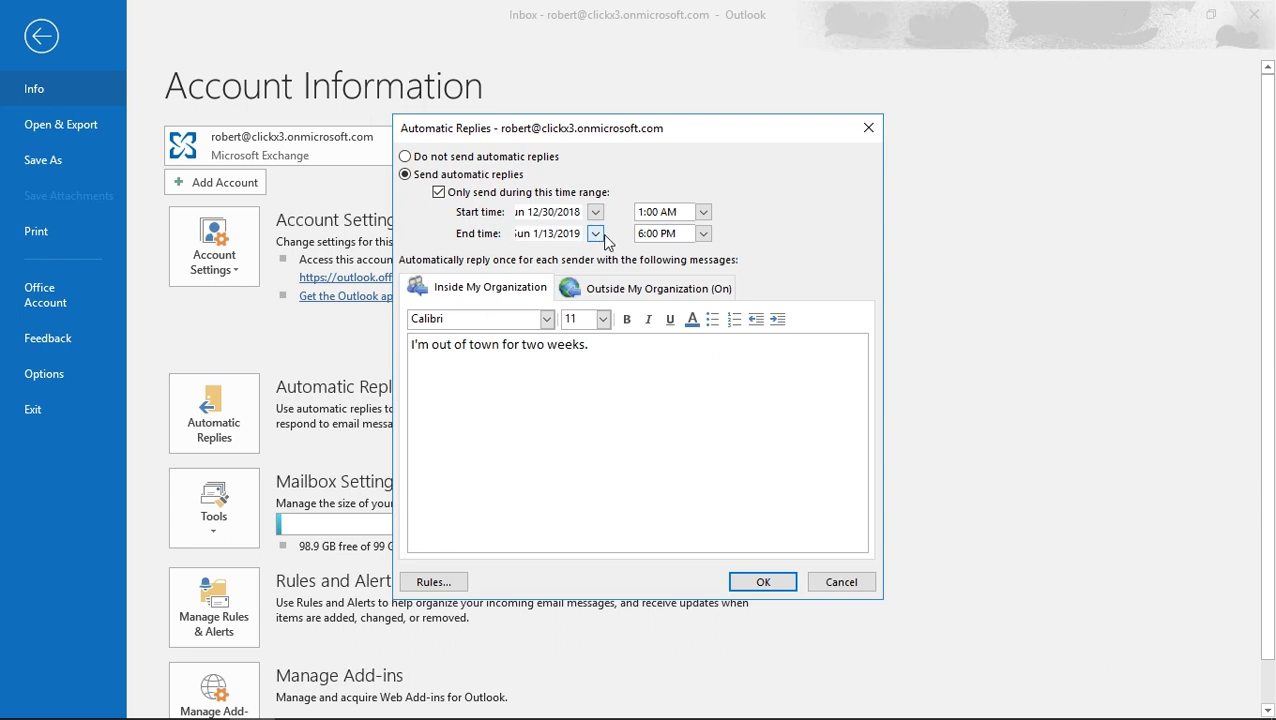
left_click(439, 195)
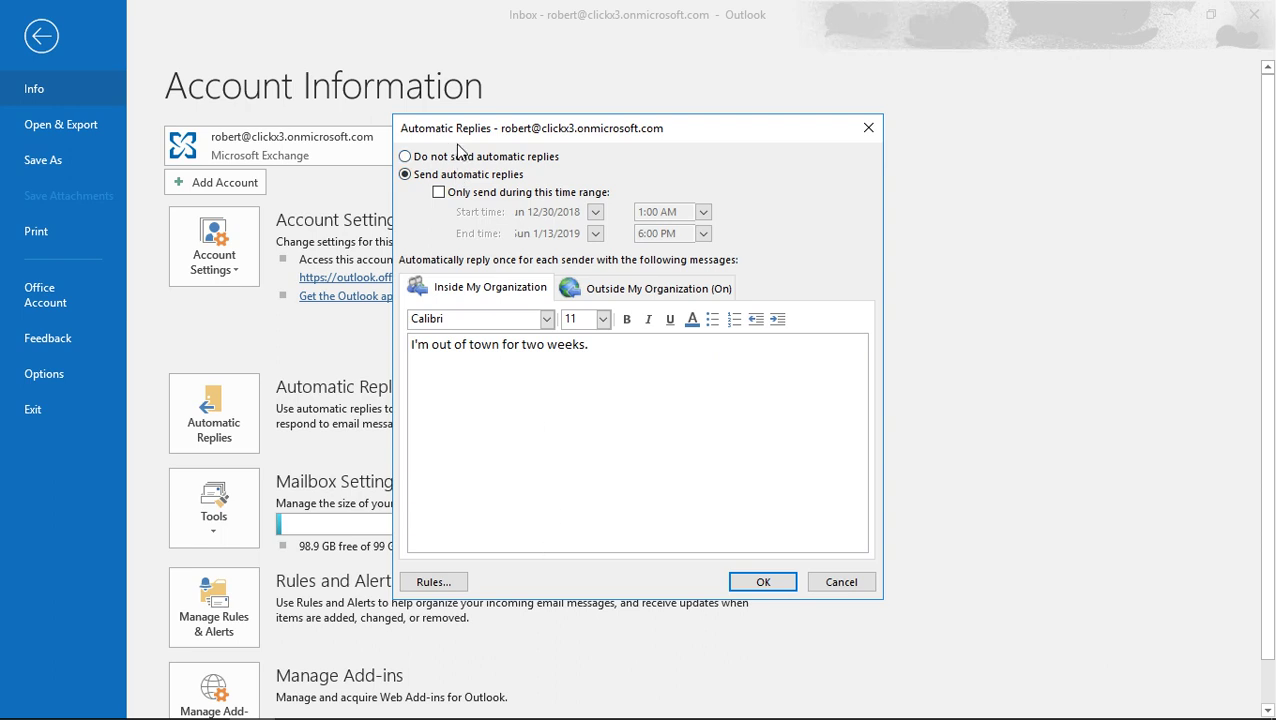
left_click(476, 192)
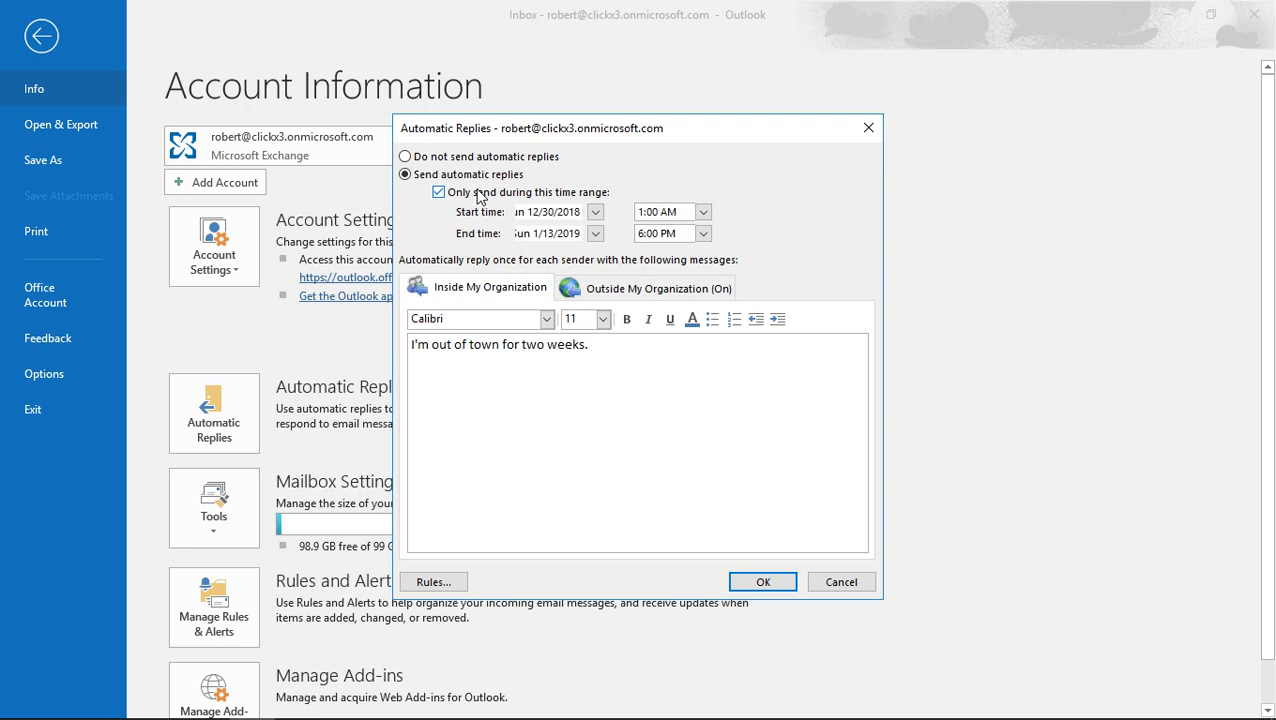
left_click(760, 583)
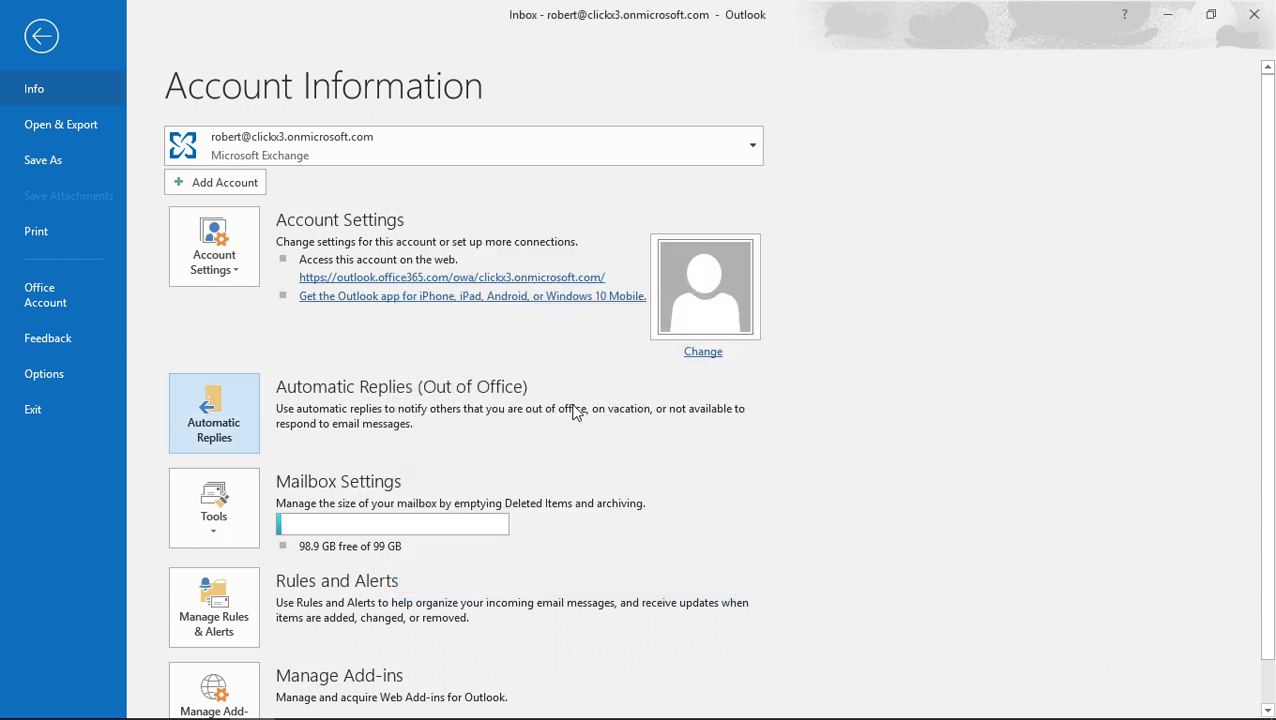
left_click(40, 40)
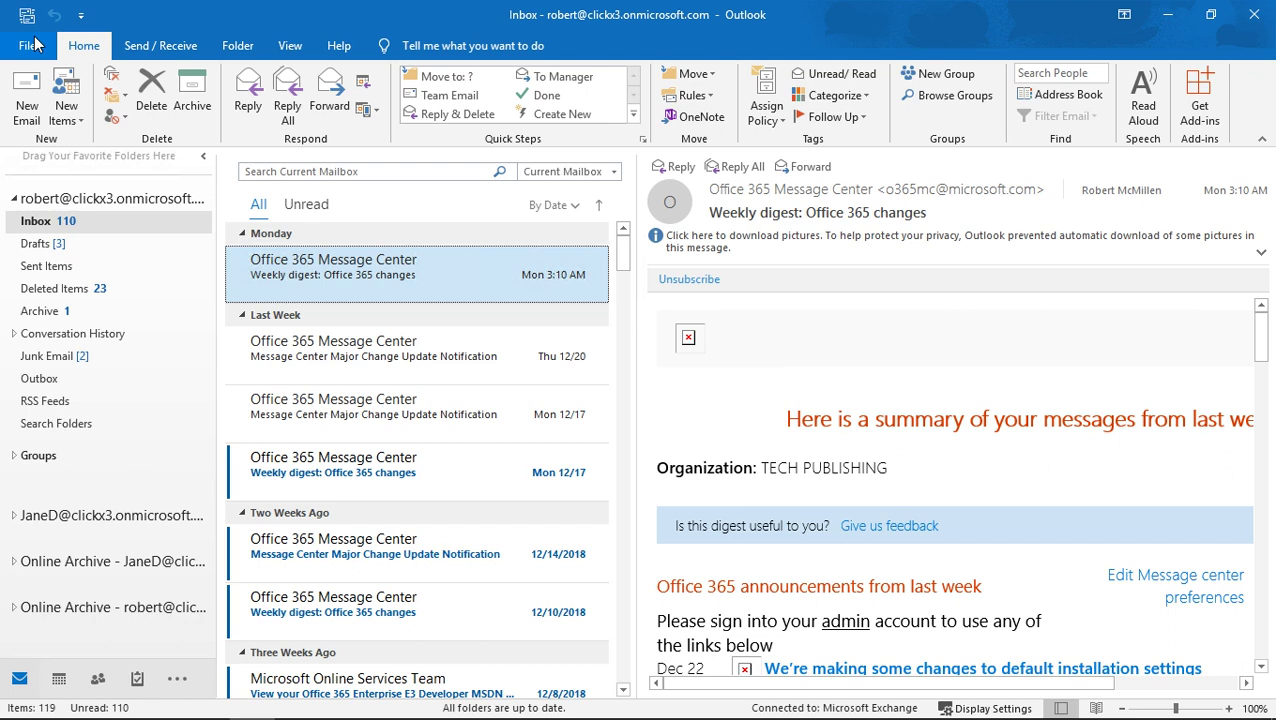